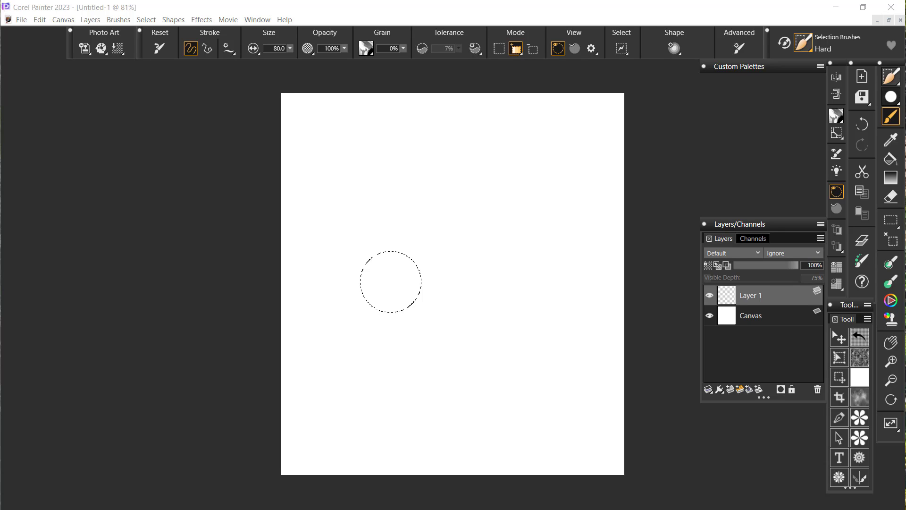
Try the Color Hard selection brush and settle on the Soft variant with its default settings
{"action": "left_click", "coordinate": [803, 43]}
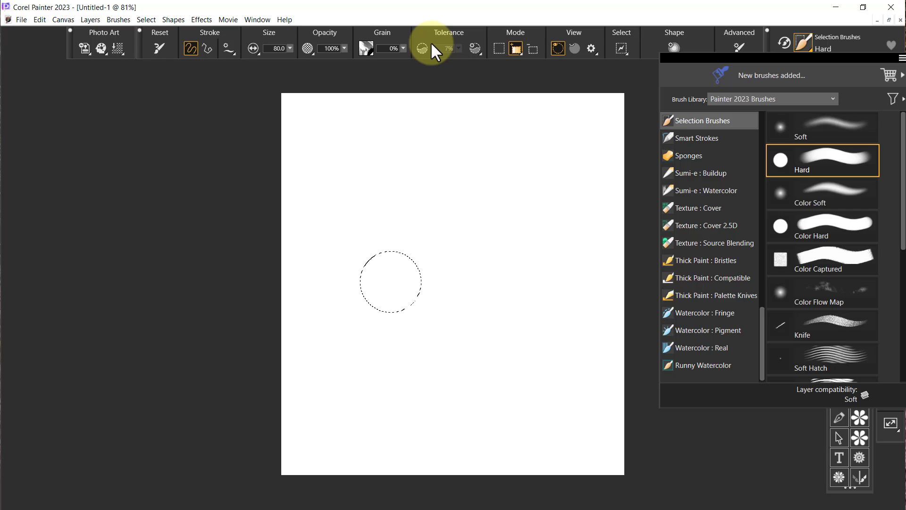
{"action": "left_click", "coordinate": [835, 225]}
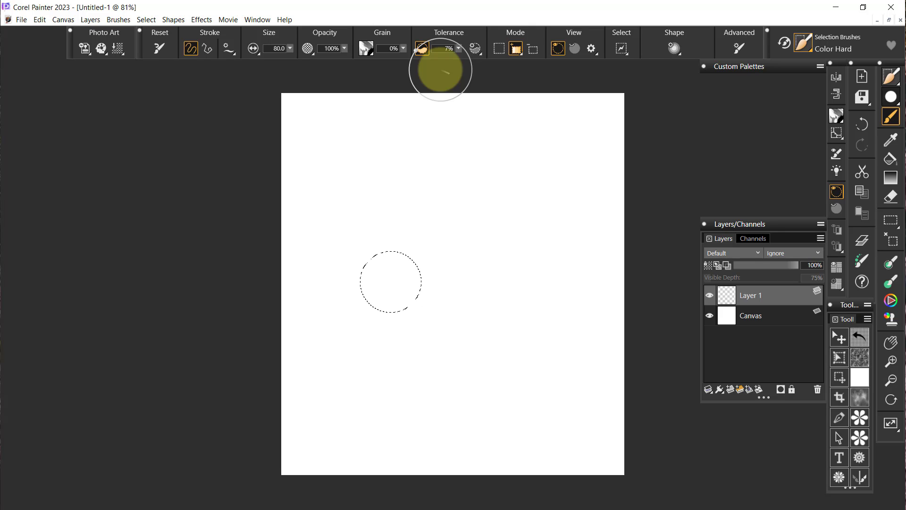
{"action": "left_click", "coordinate": [813, 34]}
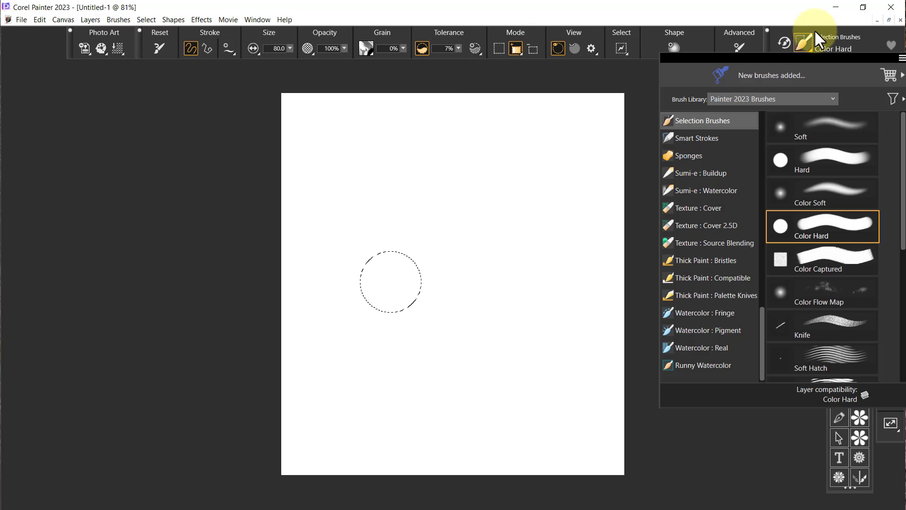
{"action": "left_click", "coordinate": [826, 119]}
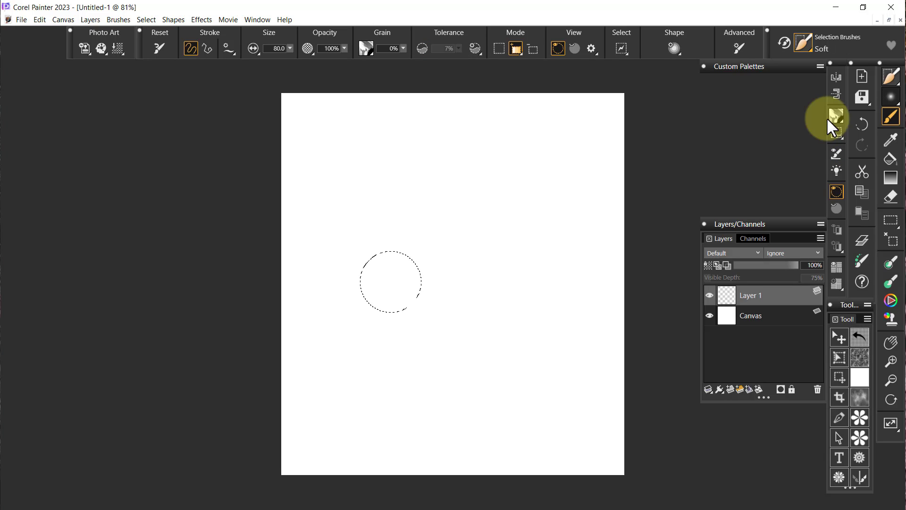
{"action": "left_click", "coordinate": [153, 49]}
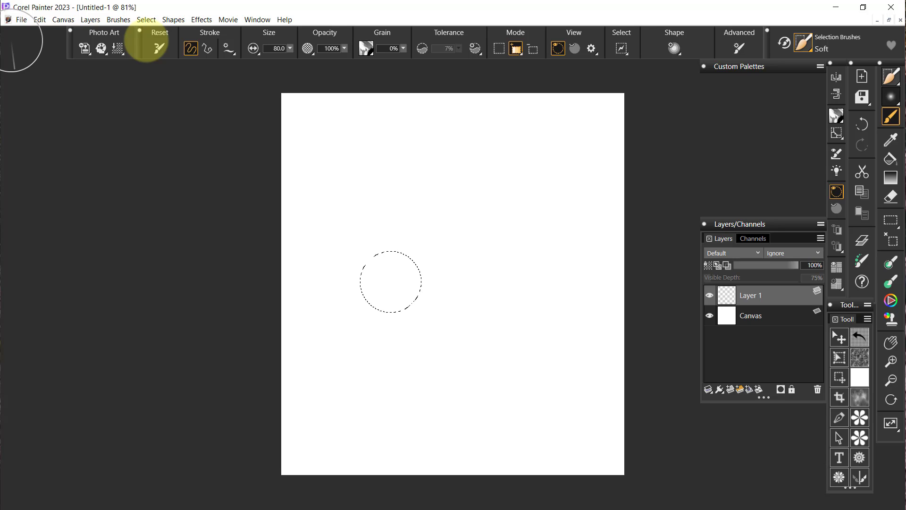
Paint a diagonal trial selection, clear all selections, and paint two parallel arched selection strokes rising from the canvas's lower left
{"action": "mouse_move", "coordinate": [395, 378]}
{"action": "left_mouse_down"}
{"action": "mouse_move", "coordinate": [448, 338]}
{"action": "mouse_move", "coordinate": [516, 236]}
{"action": "mouse_move", "coordinate": [572, 105]}
{"action": "left_mouse_up"}
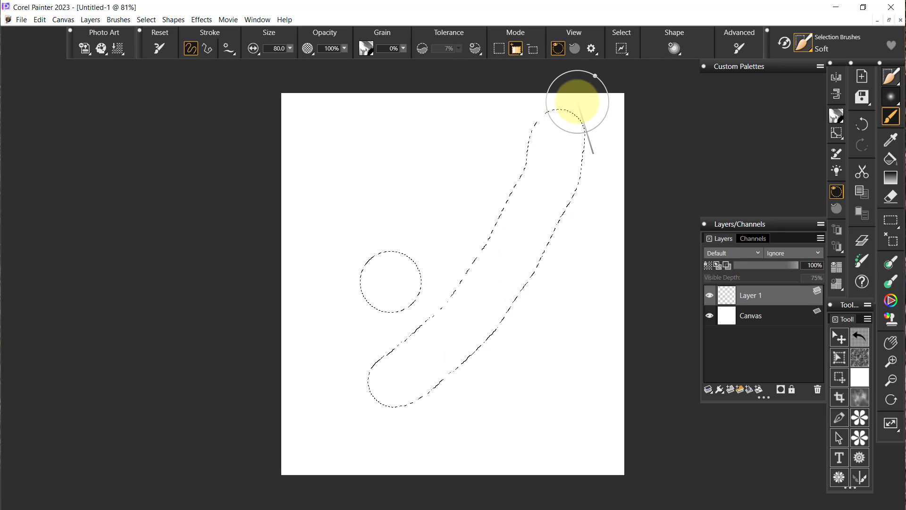
{"action": "key", "text": "ctrl+d"}
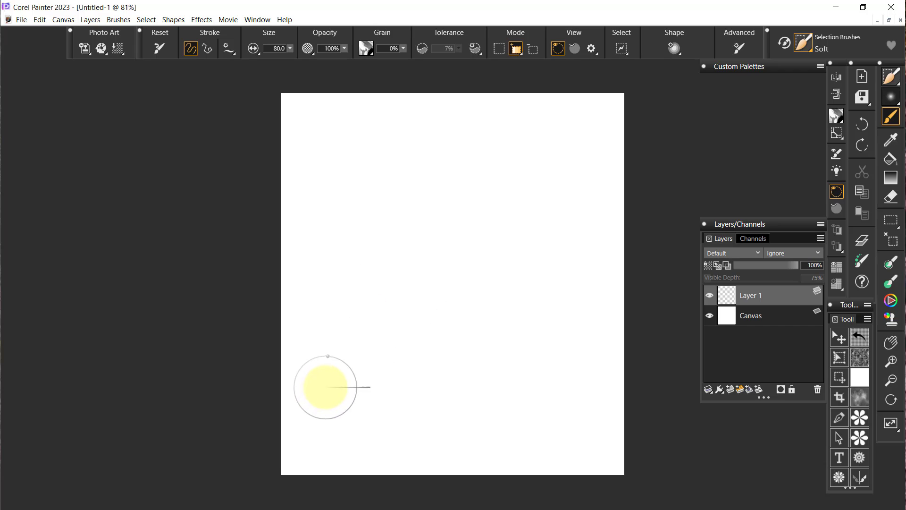
{"action": "mouse_move", "coordinate": [330, 404]}
{"action": "left_mouse_down"}
{"action": "mouse_move", "coordinate": [356, 312]}
{"action": "mouse_move", "coordinate": [472, 165]}
{"action": "mouse_move", "coordinate": [568, 180]}
{"action": "left_mouse_up"}
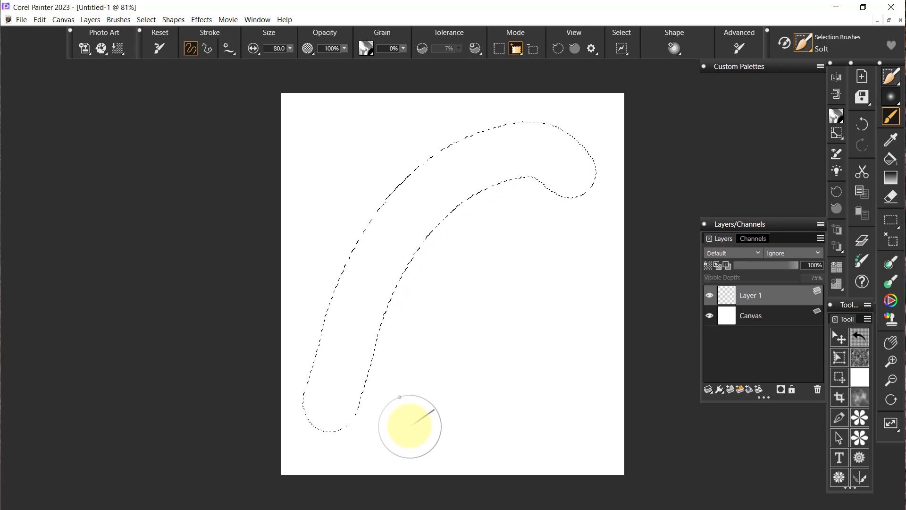
{"action": "mouse_move", "coordinate": [409, 426]}
{"action": "left_mouse_down"}
{"action": "mouse_move", "coordinate": [429, 328]}
{"action": "mouse_move", "coordinate": [502, 245]}
{"action": "mouse_move", "coordinate": [572, 234]}
{"action": "mouse_move", "coordinate": [590, 274]}
{"action": "left_mouse_up"}
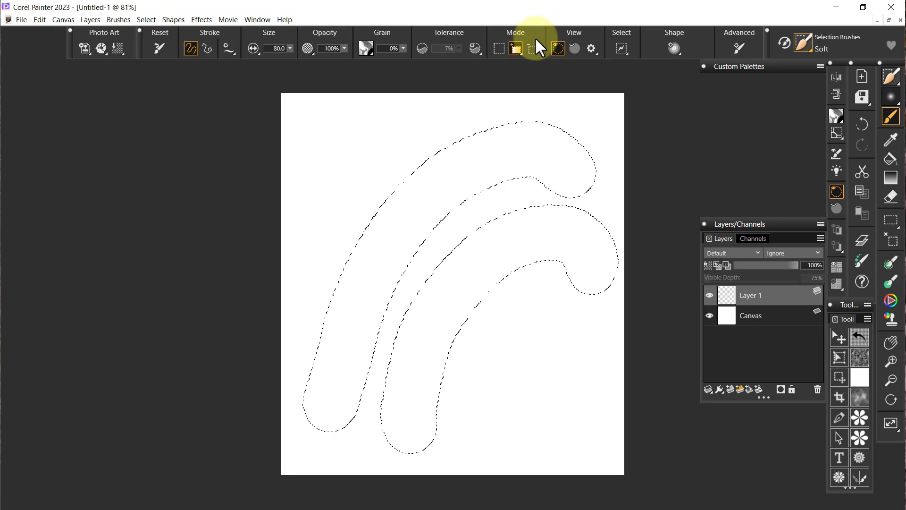
Check the add-to-selection modes and open the advanced brush controls to view the available dab types
{"action": "left_click", "coordinate": [517, 49]}
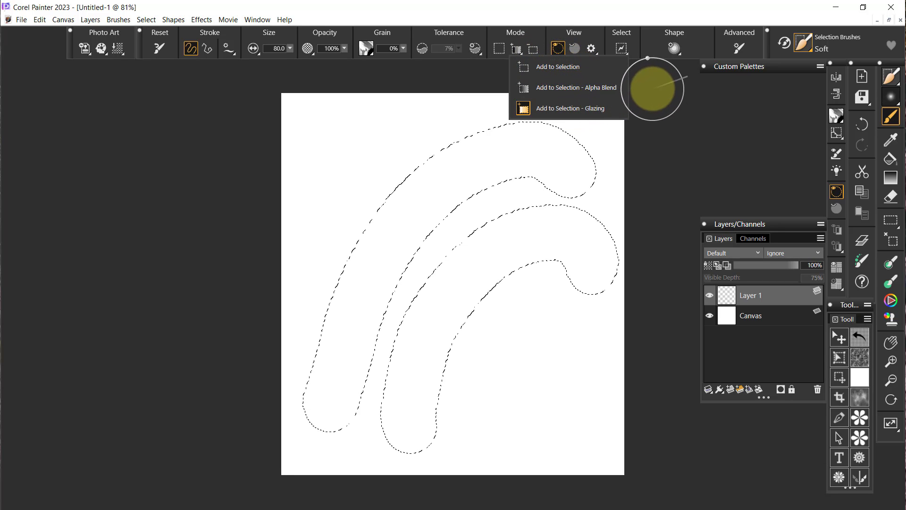
{"action": "left_click", "coordinate": [739, 47]}
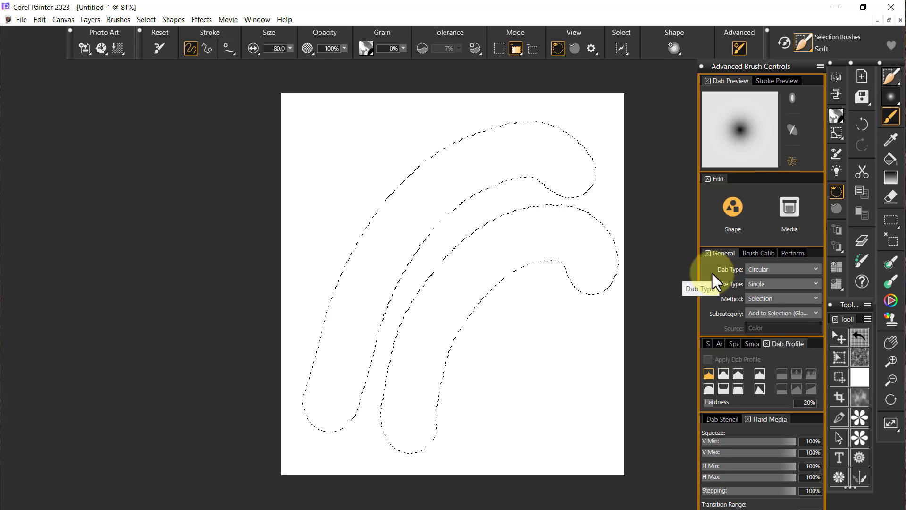
{"action": "left_click", "coordinate": [816, 268]}
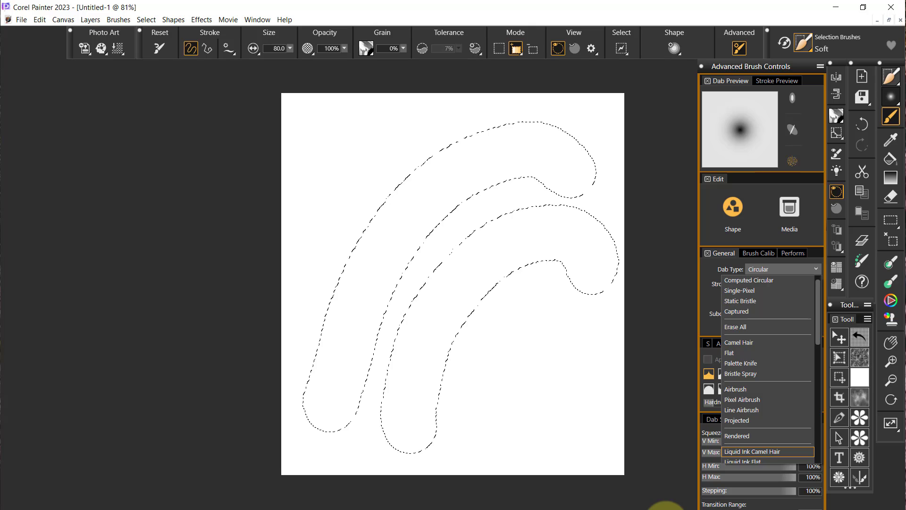
{"action": "left_click", "coordinate": [666, 305]}
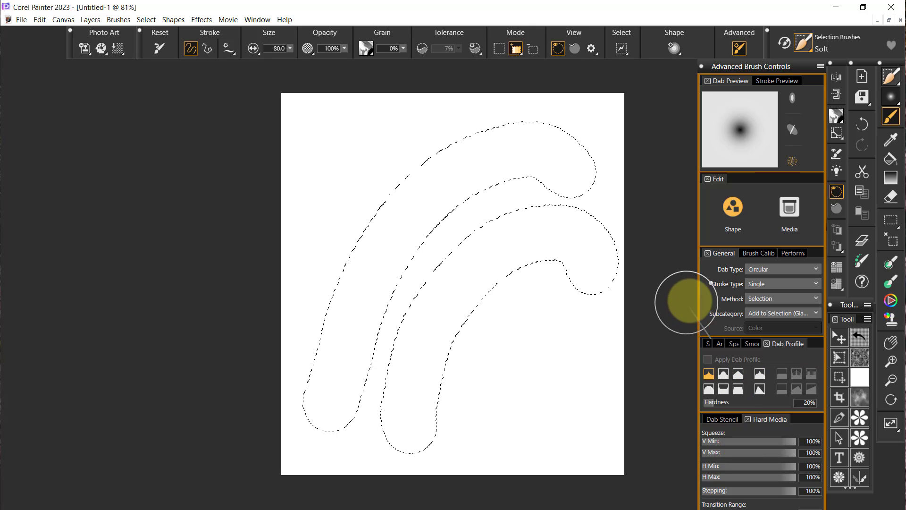
Try the Camel Hair dab type on the Soft selection brush and return it to Circular
{"action": "left_click", "coordinate": [817, 266]}
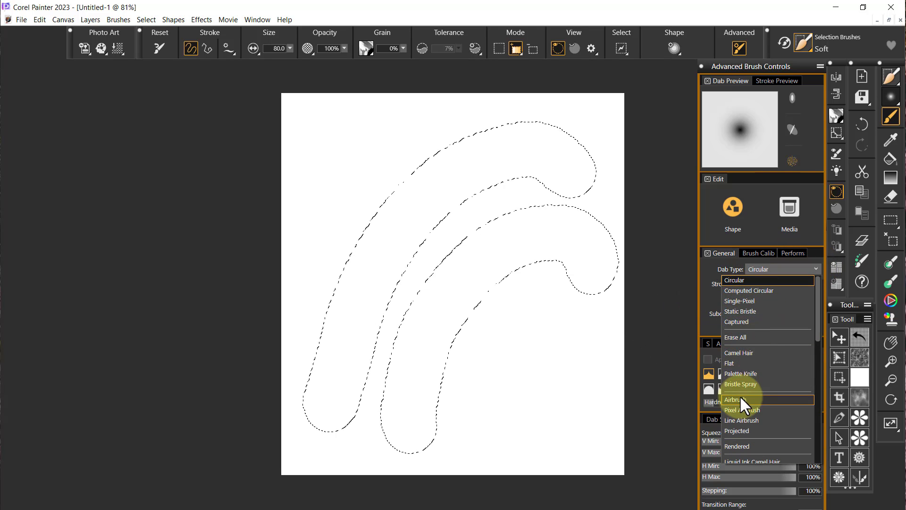
{"action": "left_click", "coordinate": [744, 351]}
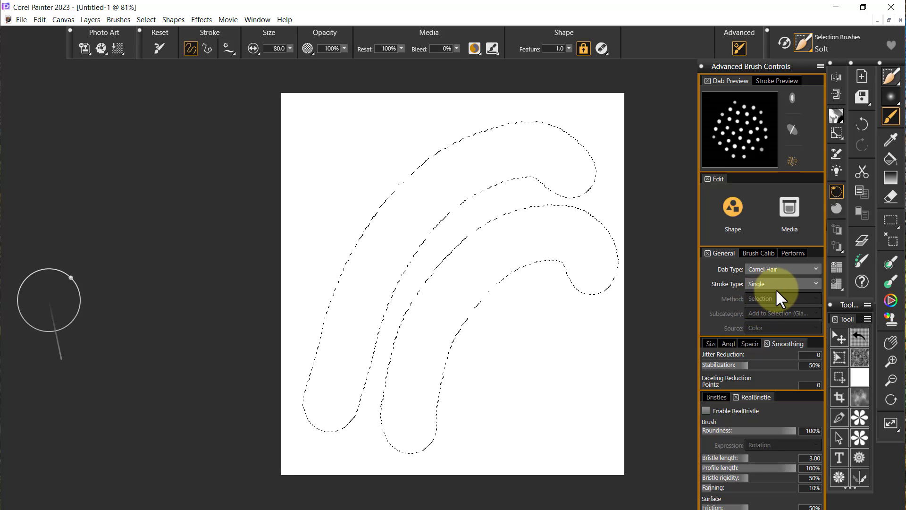
{"action": "left_click", "coordinate": [815, 268]}
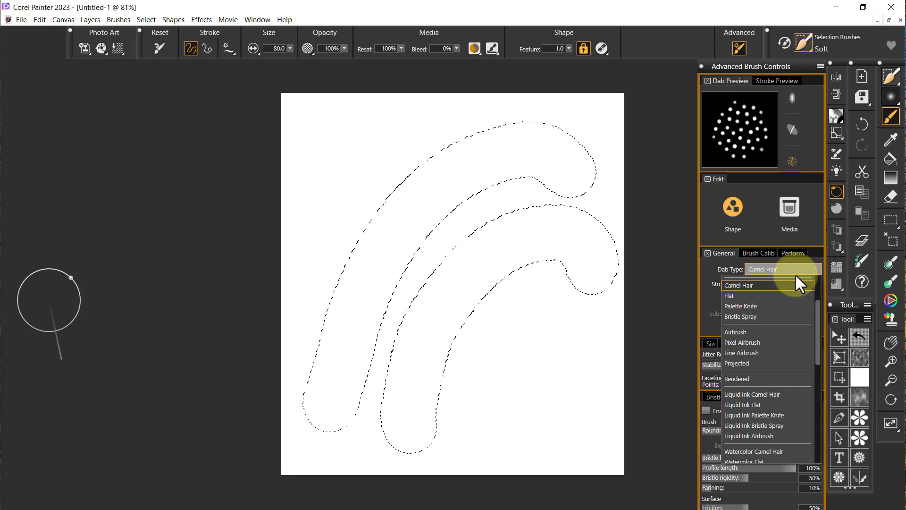
{"action": "left_click_drag", "start_coordinate": [816, 305], "coordinate": [813, 270]}
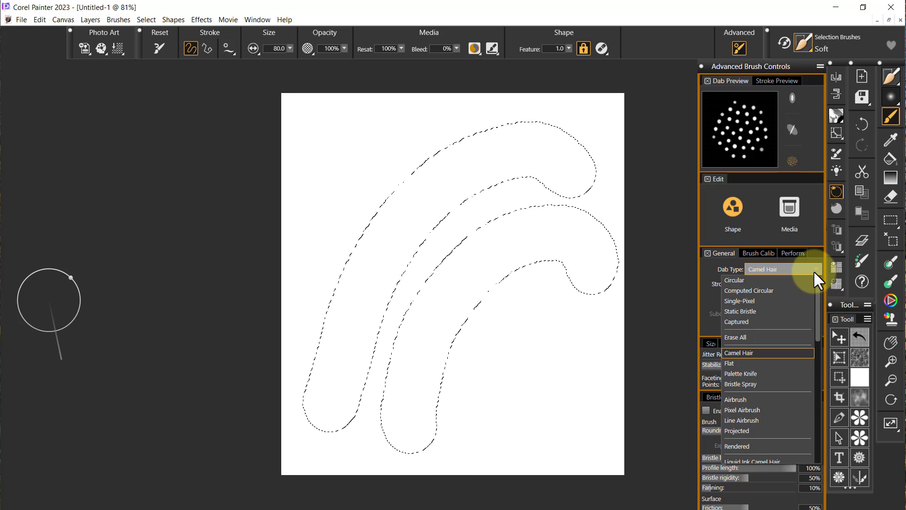
{"action": "left_click", "coordinate": [737, 279]}
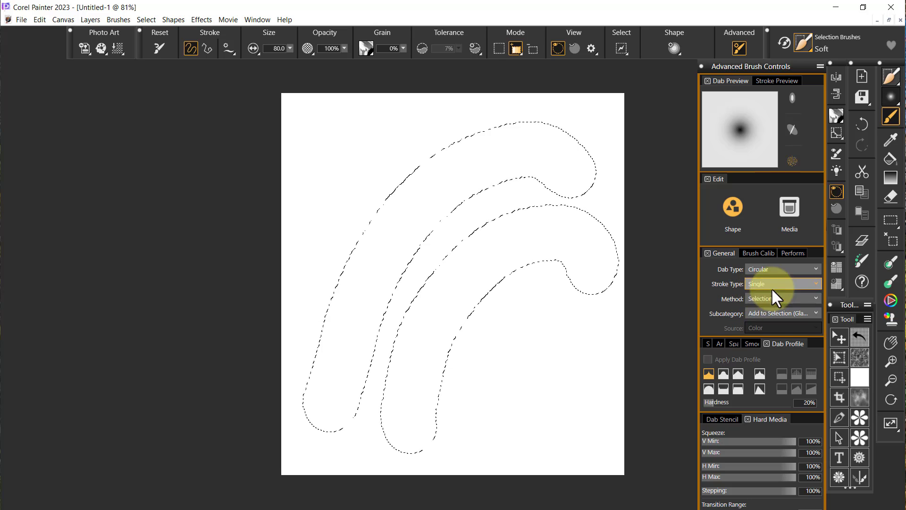
Try the Computed Circular dab type and the Single-Pixel dab type on the selection brush
{"action": "left_click", "coordinate": [815, 269]}
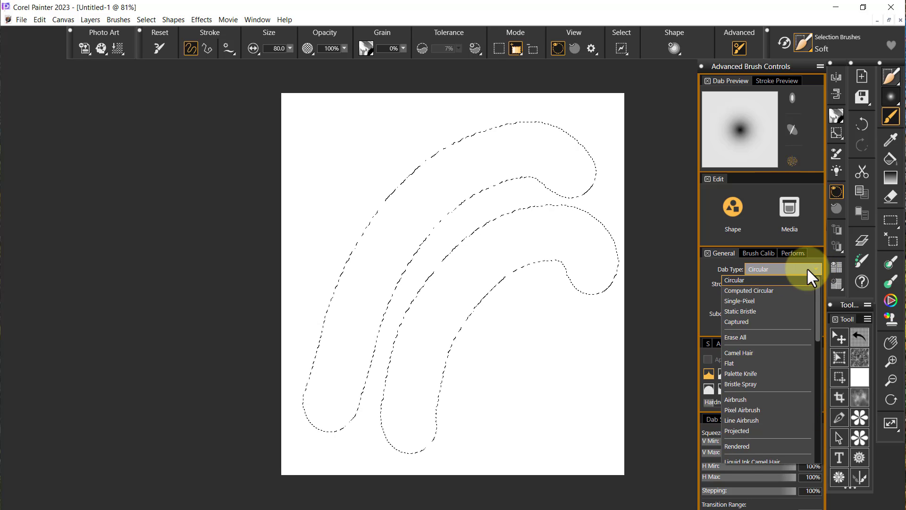
{"action": "left_click", "coordinate": [774, 289]}
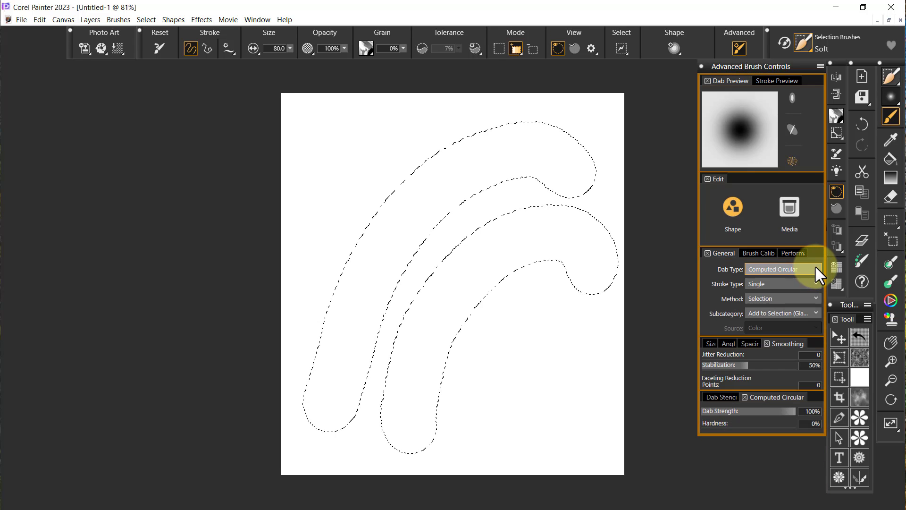
{"action": "left_click", "coordinate": [814, 267]}
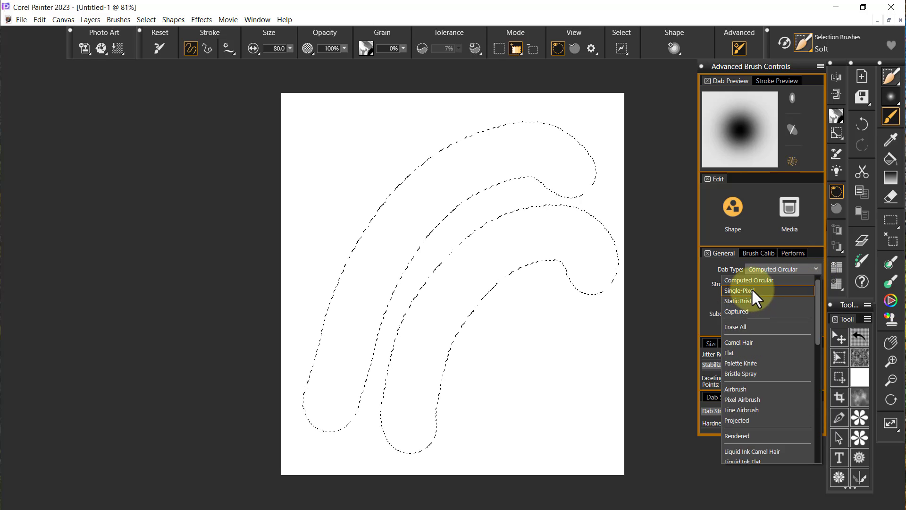
{"action": "left_click", "coordinate": [751, 289]}
Try to apply the Captured dab type to the selection brush
{"action": "left_click", "coordinate": [816, 265]}
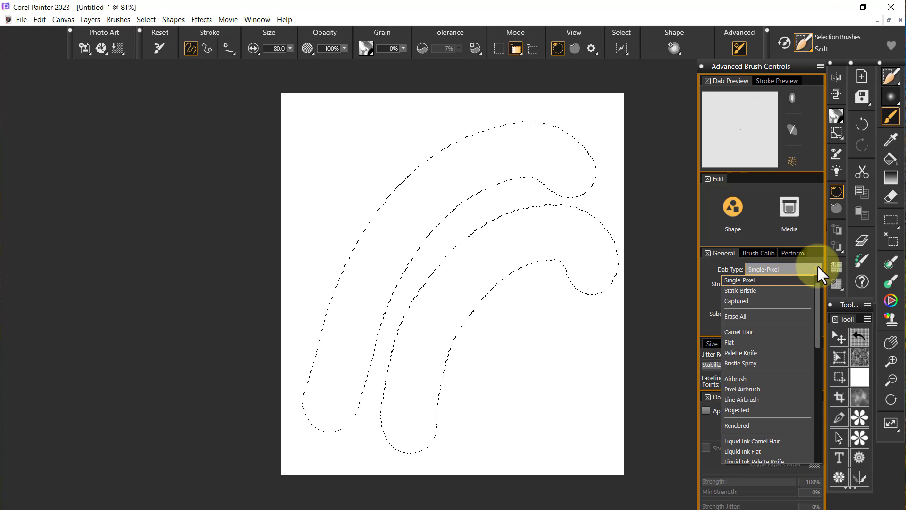
{"action": "left_click", "coordinate": [757, 300]}
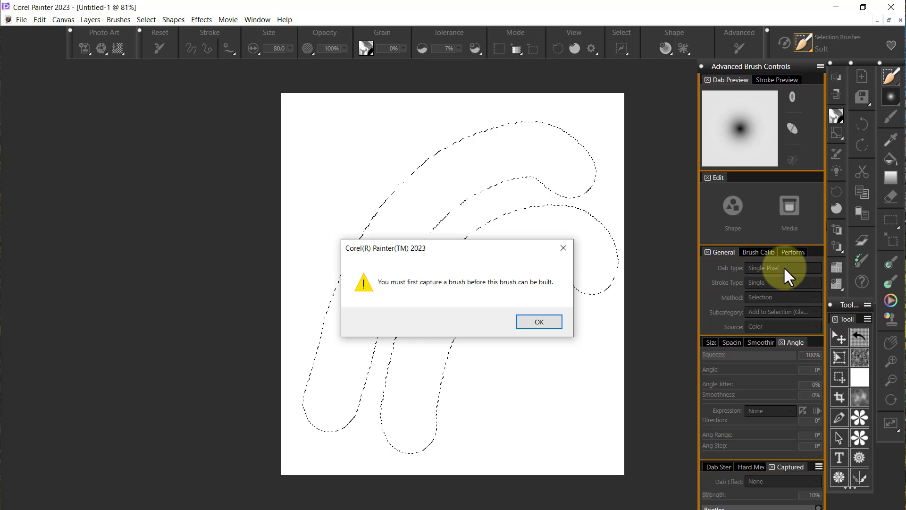
{"action": "left_click", "coordinate": [539, 322]}
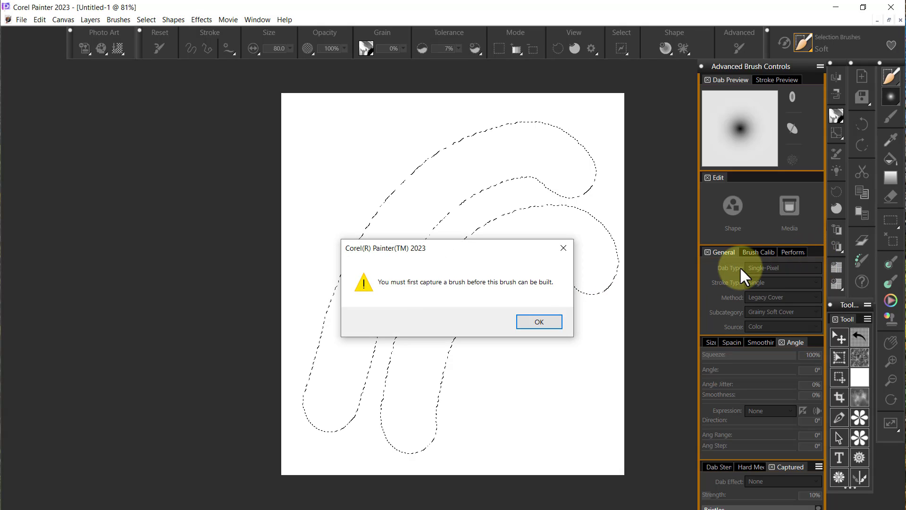
{"action": "left_click", "coordinate": [540, 321]}
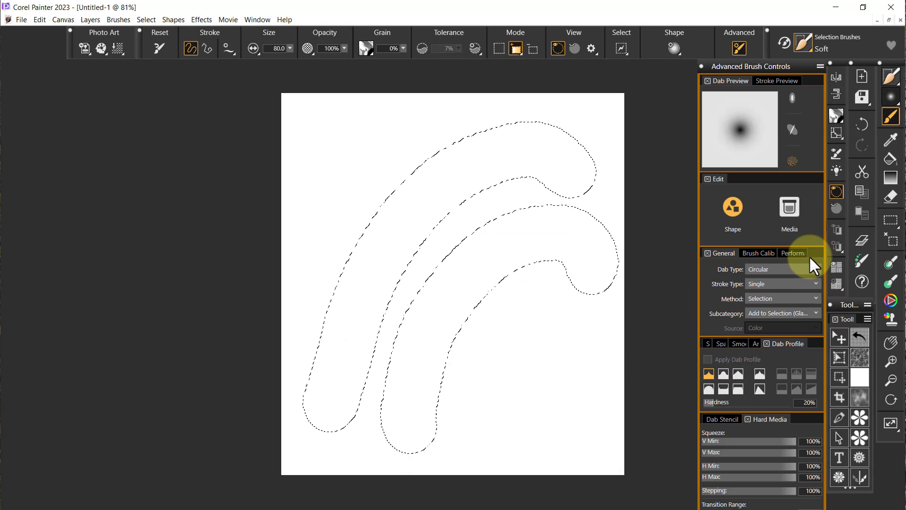
Try the Static Bristle and Erase All dab types and set the dab type back to Circular
{"action": "left_click", "coordinate": [815, 268]}
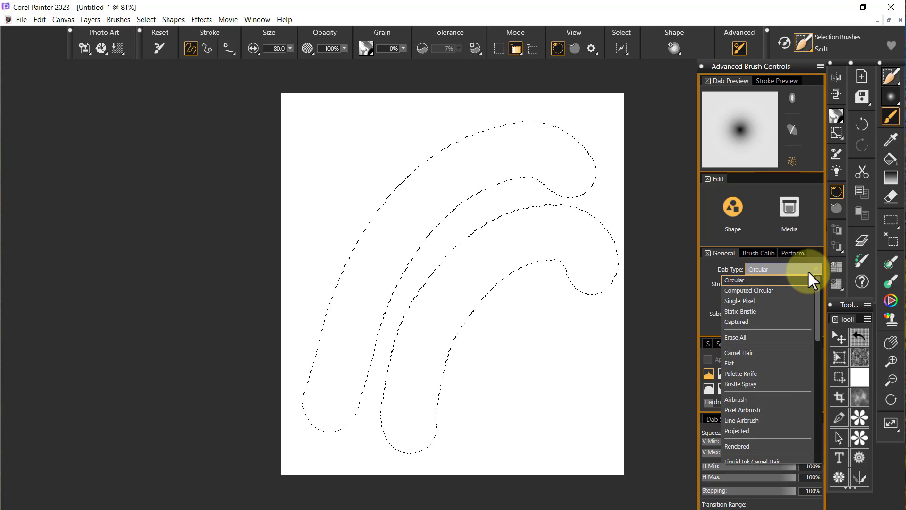
{"action": "left_click", "coordinate": [781, 311]}
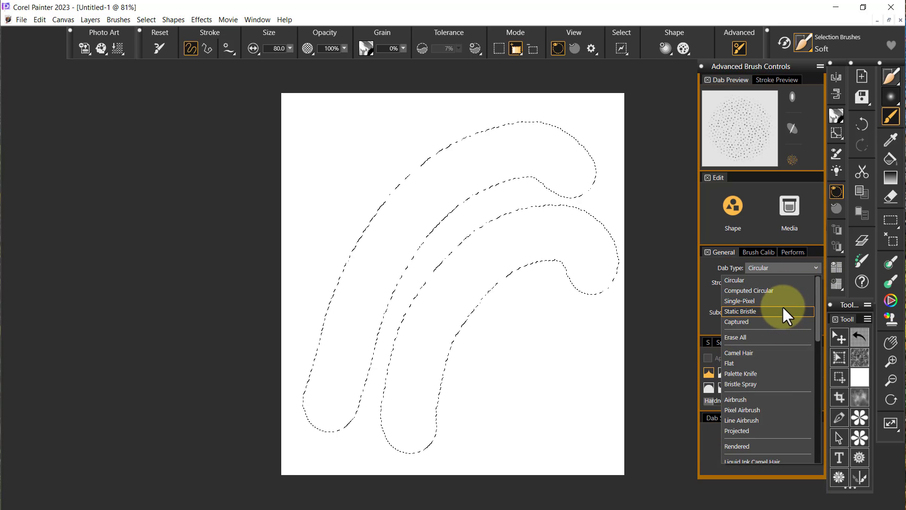
{"action": "left_click", "coordinate": [815, 267]}
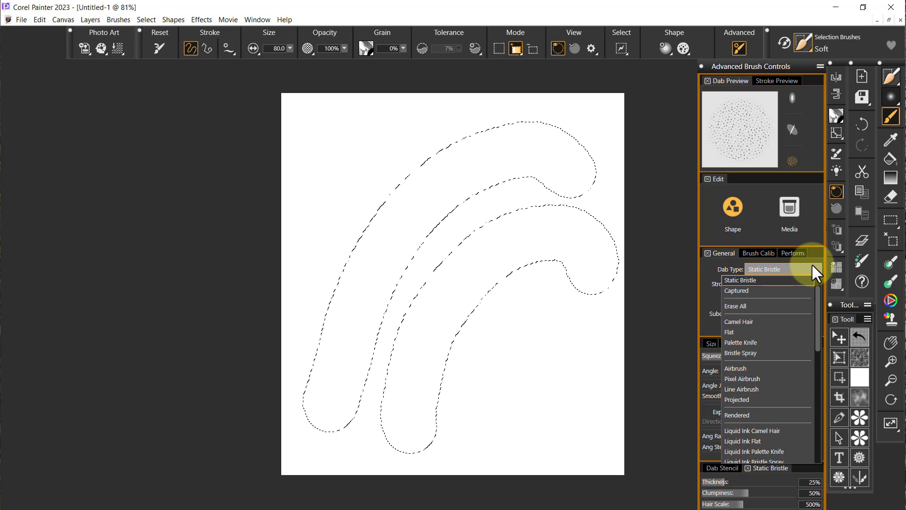
{"action": "left_click", "coordinate": [787, 304]}
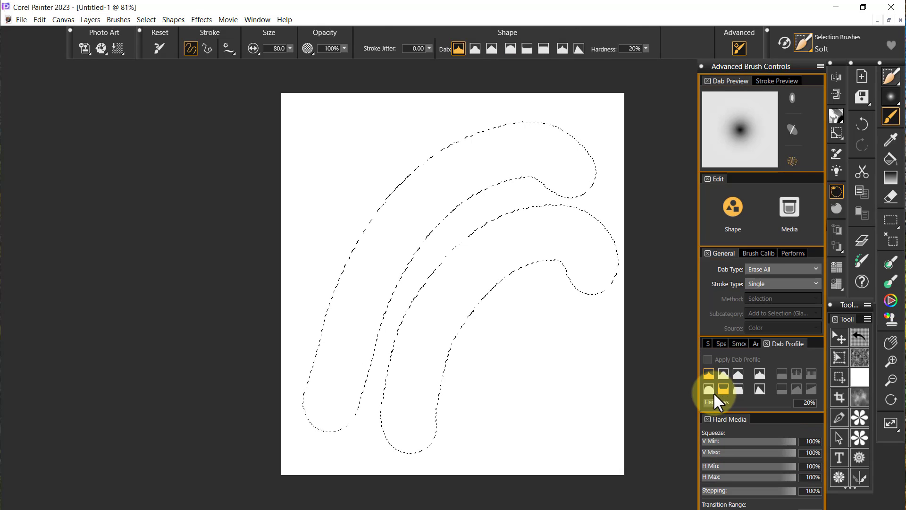
{"action": "left_click", "coordinate": [814, 267]}
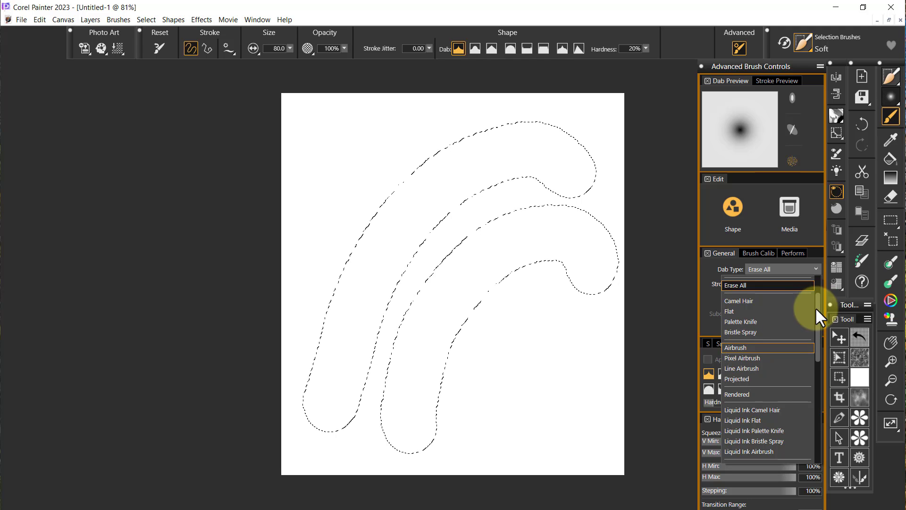
{"action": "scroll", "coordinate": [816, 287], "scroll_direction": "up", "scroll_amount": 2}
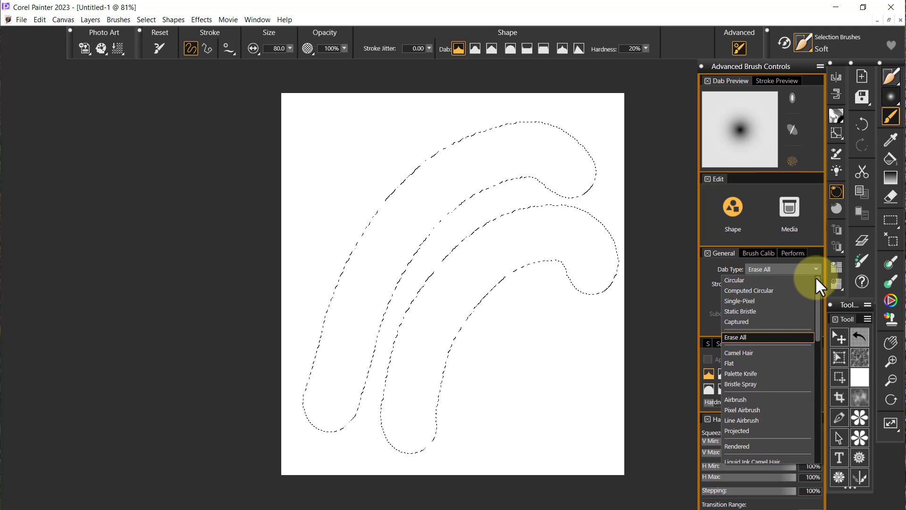
{"action": "left_click", "coordinate": [740, 279]}
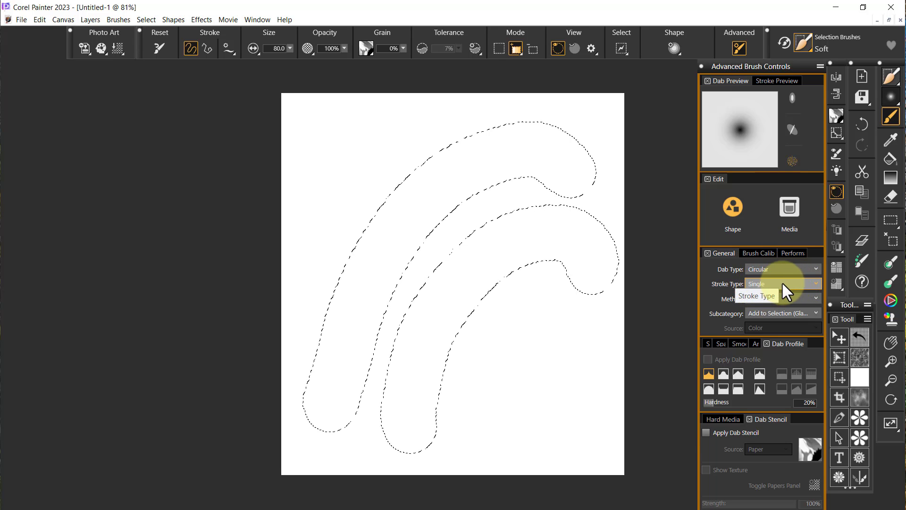
Look through the stroke types and the method options available for the Soft selection brush
{"action": "left_click", "coordinate": [813, 282]}
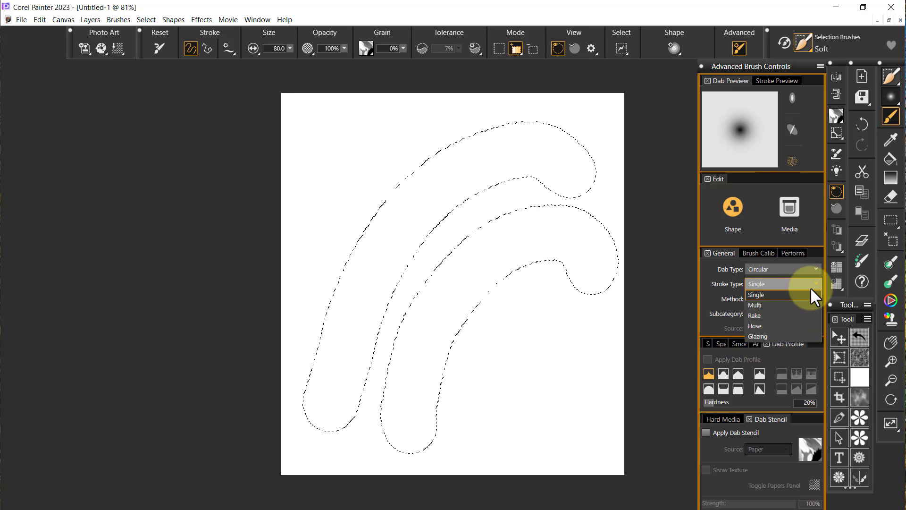
{"action": "left_click", "coordinate": [811, 286]}
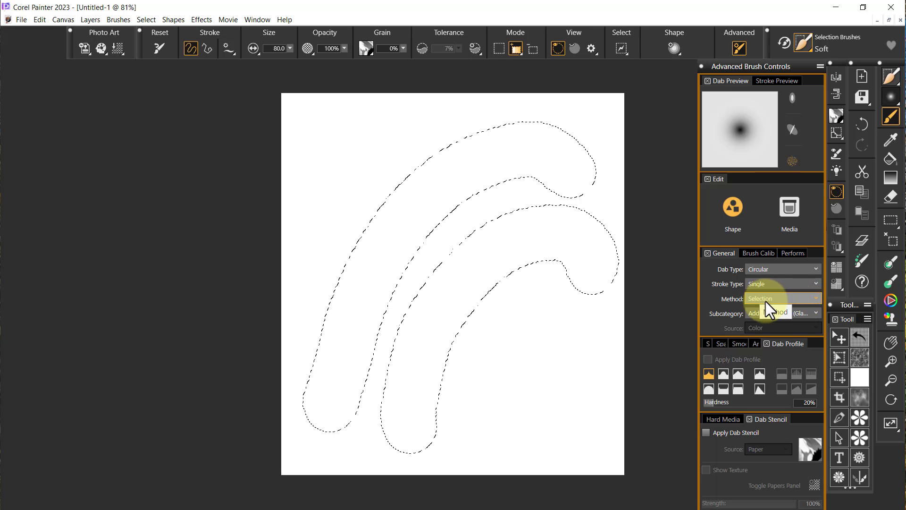
{"action": "left_click", "coordinate": [815, 297]}
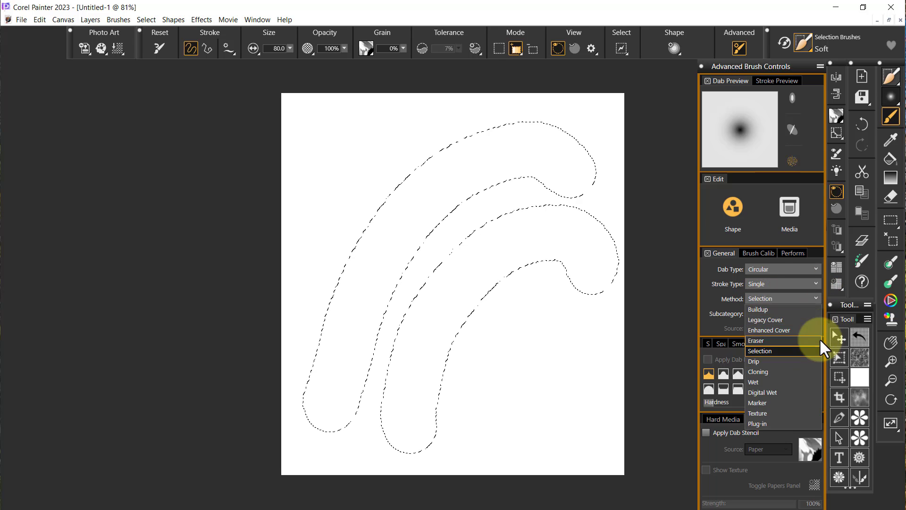
Keep the Selection method, set its subcategory to New Selection, and undo the two curved selection strokes on the canvas
{"action": "left_click", "coordinate": [774, 351]}
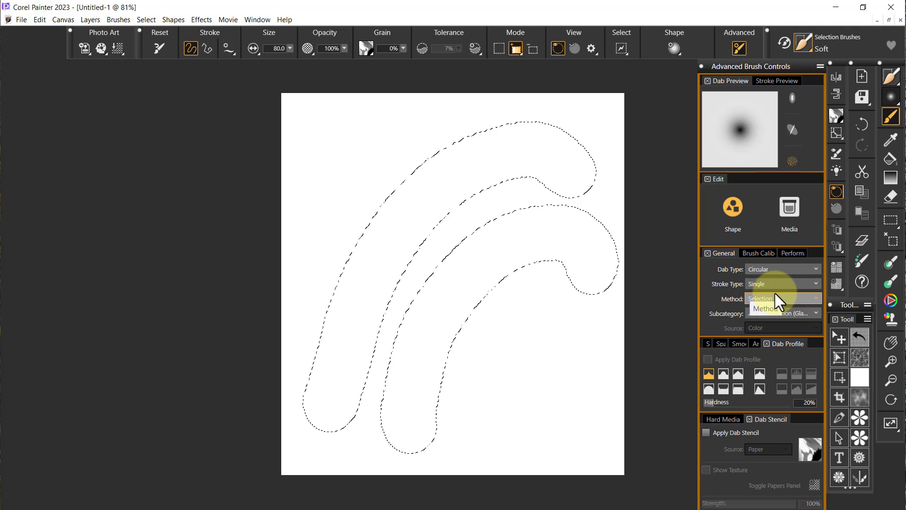
{"action": "left_click", "coordinate": [814, 310]}
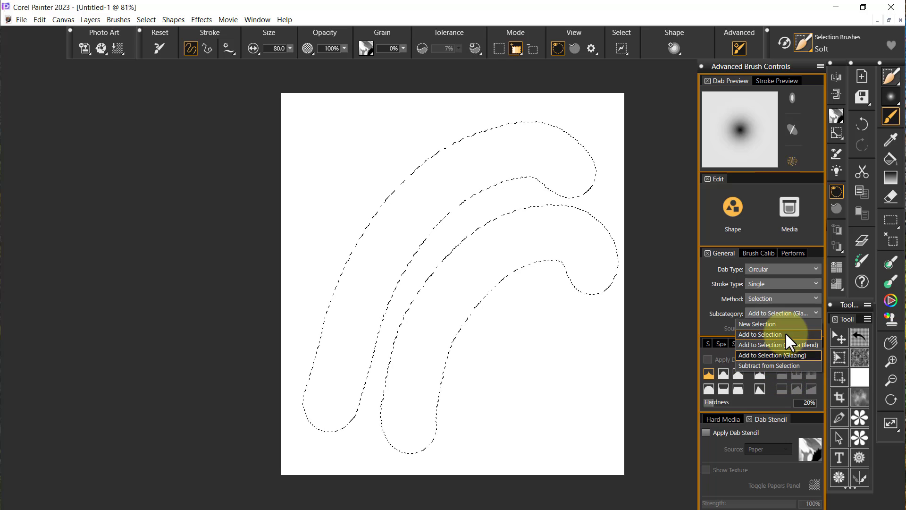
{"action": "left_click", "coordinate": [764, 325]}
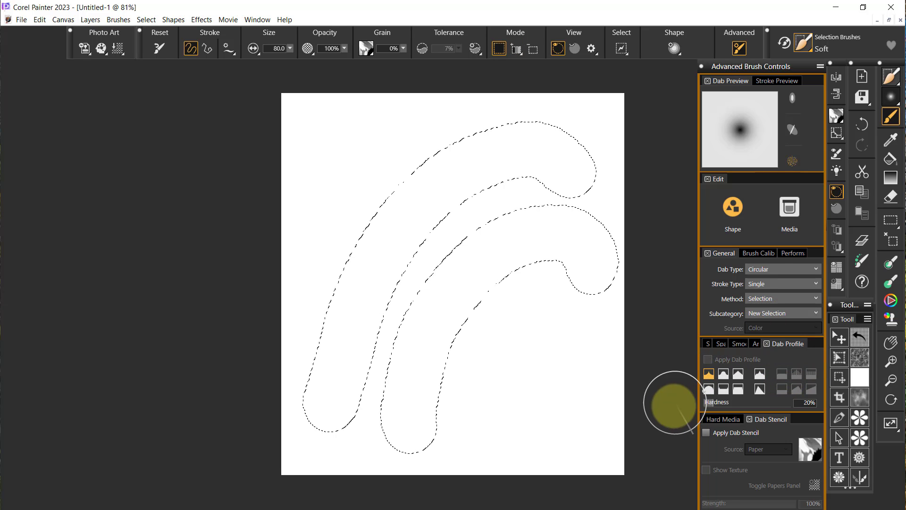
{"action": "key", "text": "ctrl+z"}
{"action": "key", "text": "ctrl+z"}
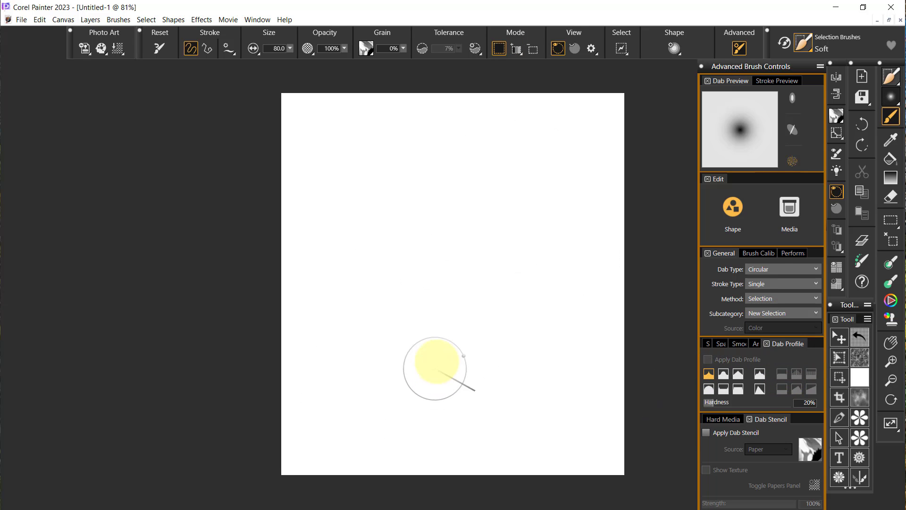
Paint two separate hook-shaped selection strokes in New Selection mode, the second below and beside the first
{"action": "left_click_drag", "start_coordinate": [341, 386], "coordinate": [365, 285]}
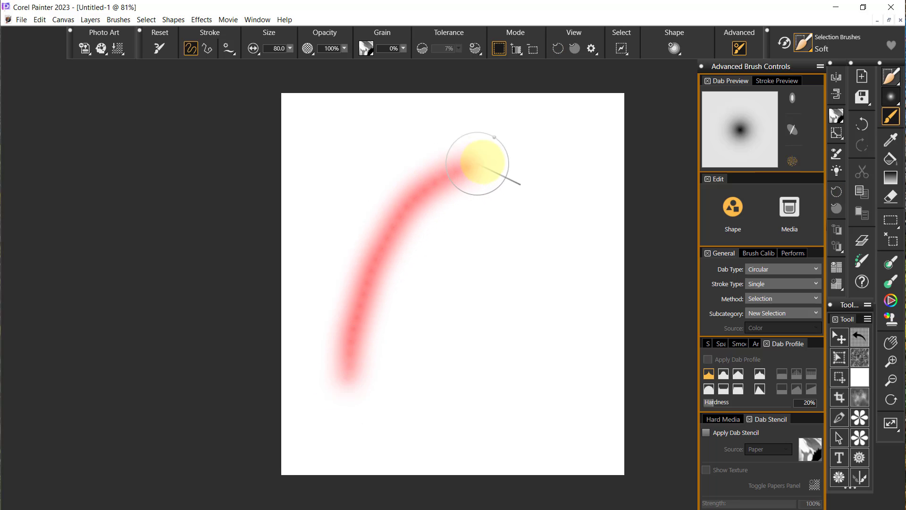
{"action": "left_click_drag", "start_coordinate": [477, 164], "coordinate": [524, 228]}
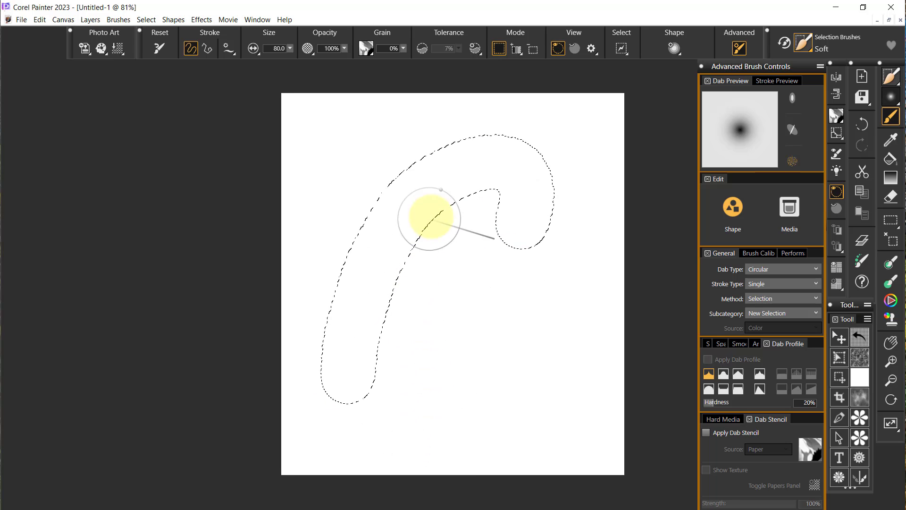
{"action": "mouse_move", "coordinate": [425, 428]}
{"action": "left_mouse_down"}
{"action": "mouse_move", "coordinate": [431, 368]}
{"action": "mouse_move", "coordinate": [515, 211]}
{"action": "mouse_move", "coordinate": [566, 273]}
{"action": "mouse_move", "coordinate": [543, 309]}
{"action": "left_mouse_up"}
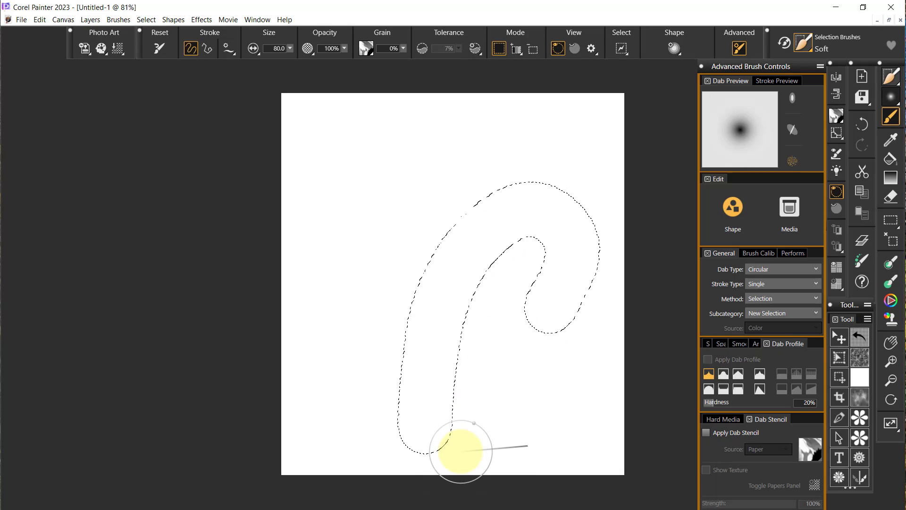
Set the subcategory to Add to Selection and clear the current selection from the canvas
{"action": "left_click", "coordinate": [817, 310]}
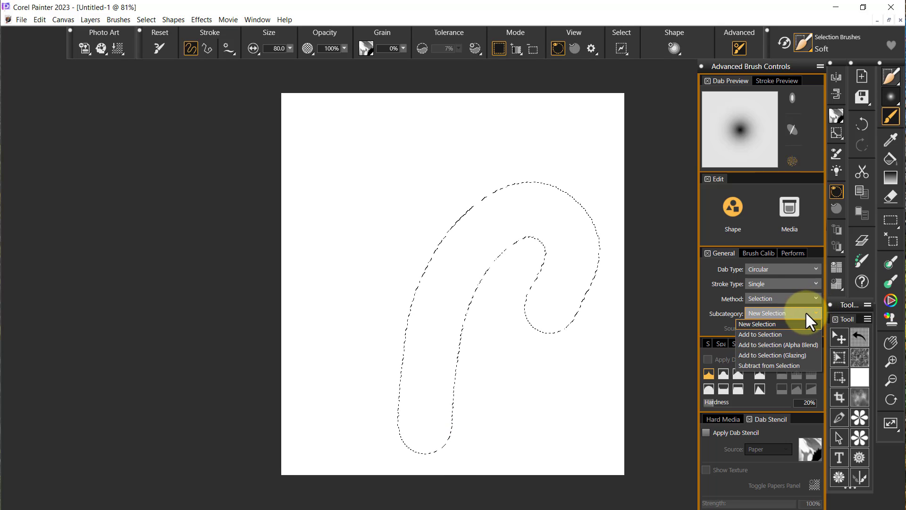
{"action": "left_click", "coordinate": [770, 333]}
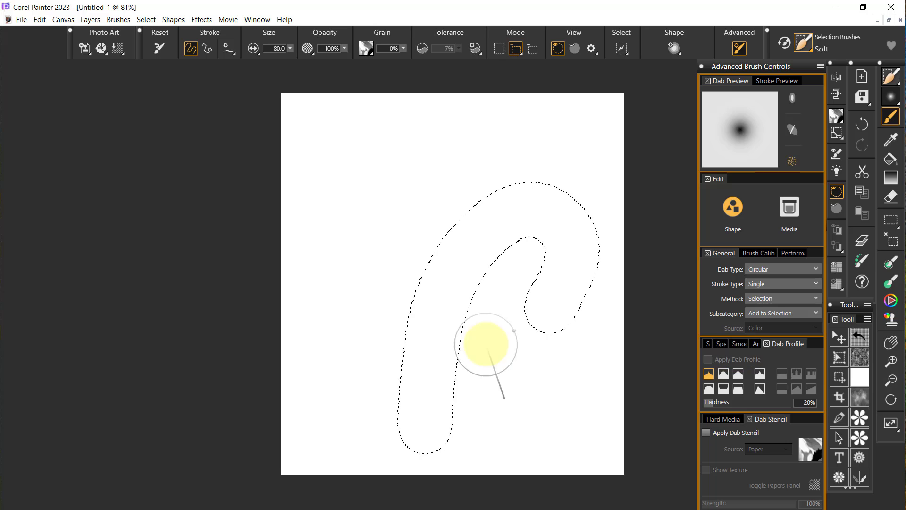
{"action": "key", "text": "ctrl+z"}
{"action": "key", "text": "ctrl+d"}
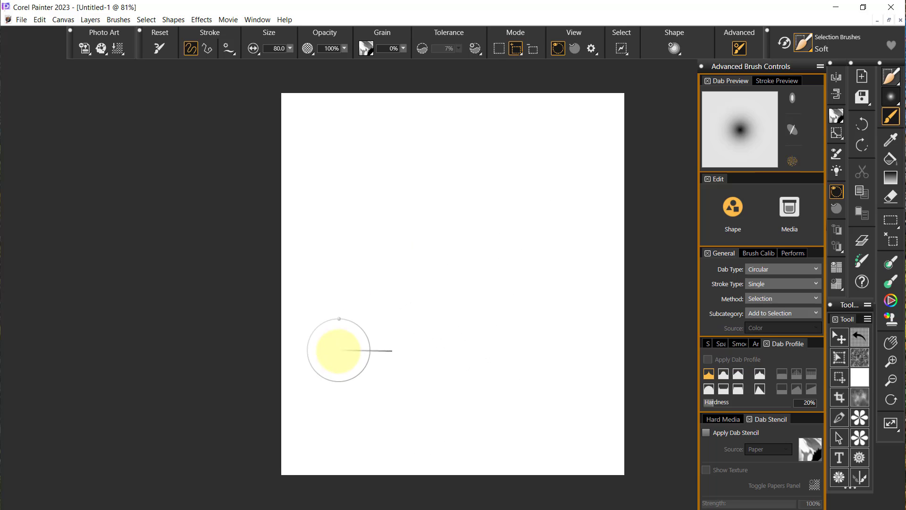
Paint two overlapping hook-shaped strokes in Add to Selection mode, and undo both of them
{"action": "mouse_move", "coordinate": [330, 382]}
{"action": "left_mouse_down"}
{"action": "mouse_move", "coordinate": [429, 151]}
{"action": "mouse_move", "coordinate": [490, 215]}
{"action": "left_mouse_up"}
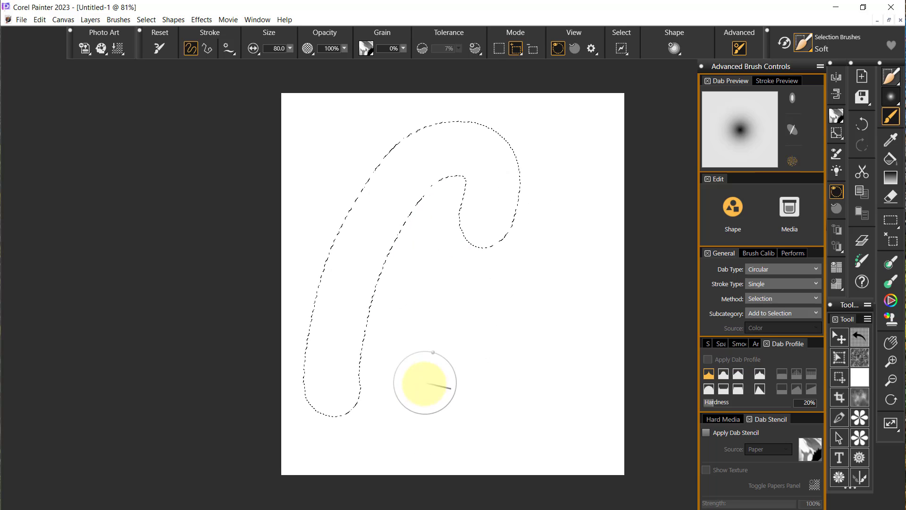
{"action": "mouse_move", "coordinate": [419, 398]}
{"action": "left_mouse_down"}
{"action": "mouse_move", "coordinate": [442, 332]}
{"action": "mouse_move", "coordinate": [517, 259]}
{"action": "mouse_move", "coordinate": [540, 311]}
{"action": "mouse_move", "coordinate": [502, 394]}
{"action": "left_mouse_up"}
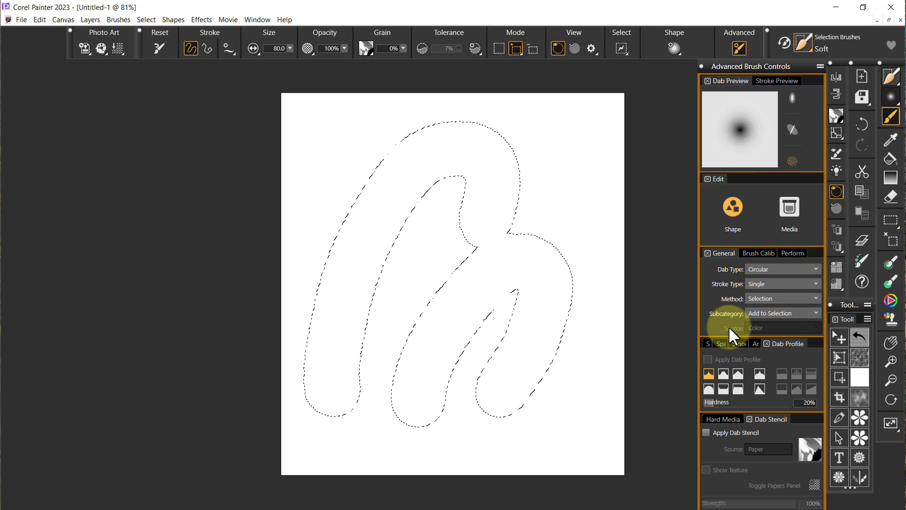
{"action": "key", "text": "ctrl+z"}
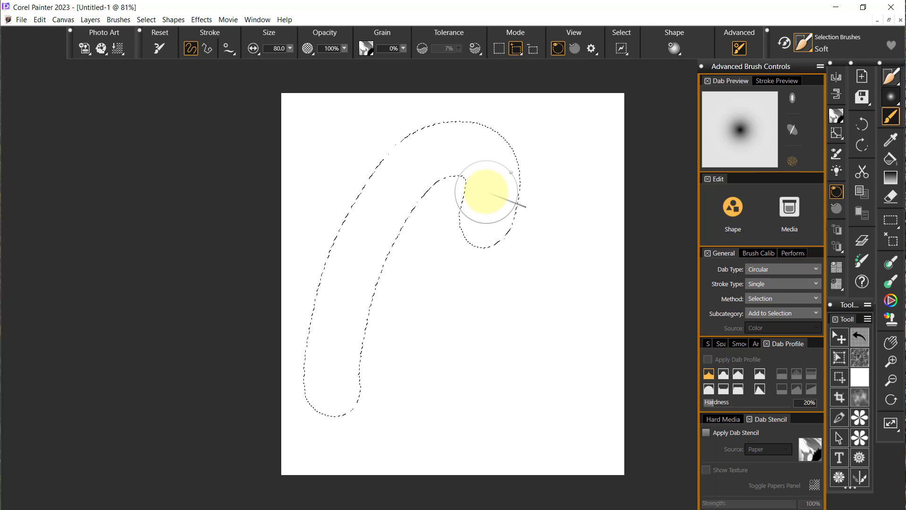
{"action": "key", "text": "ctrl+z"}
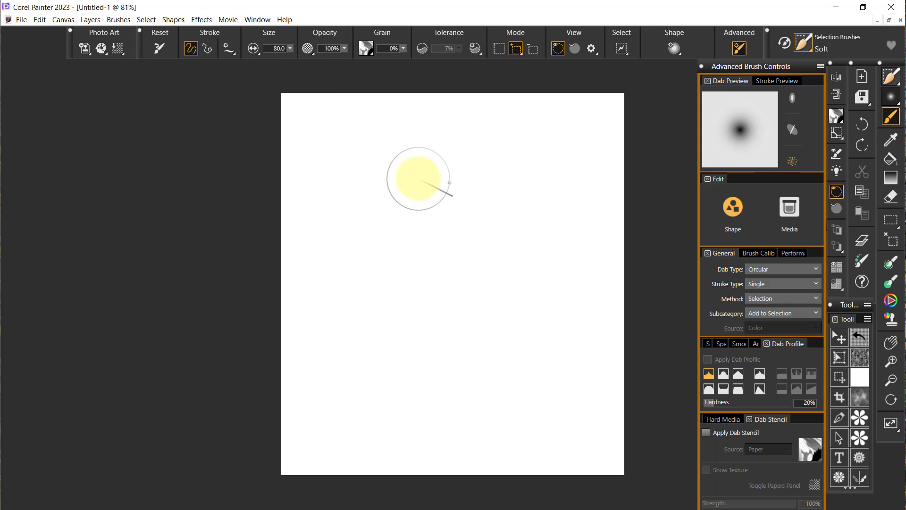
Paint selection strokes that bend back towards themselves, first with a gap and once more overlapping, undoing each attempt
{"action": "mouse_move", "coordinate": [364, 265]}
{"action": "left_mouse_down"}
{"action": "mouse_move", "coordinate": [383, 232]}
{"action": "mouse_move", "coordinate": [530, 151]}
{"action": "mouse_move", "coordinate": [420, 277]}
{"action": "mouse_move", "coordinate": [418, 295]}
{"action": "left_mouse_up"}
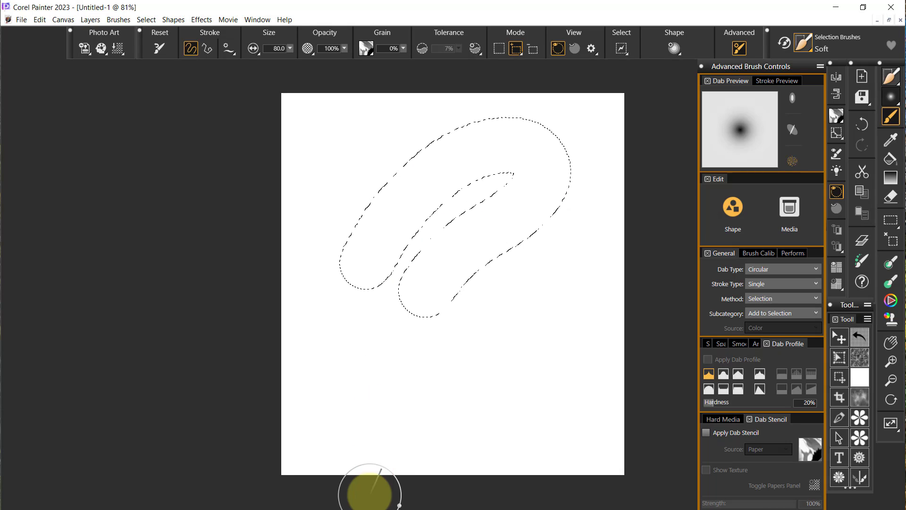
{"action": "key", "text": "ctrl+z"}
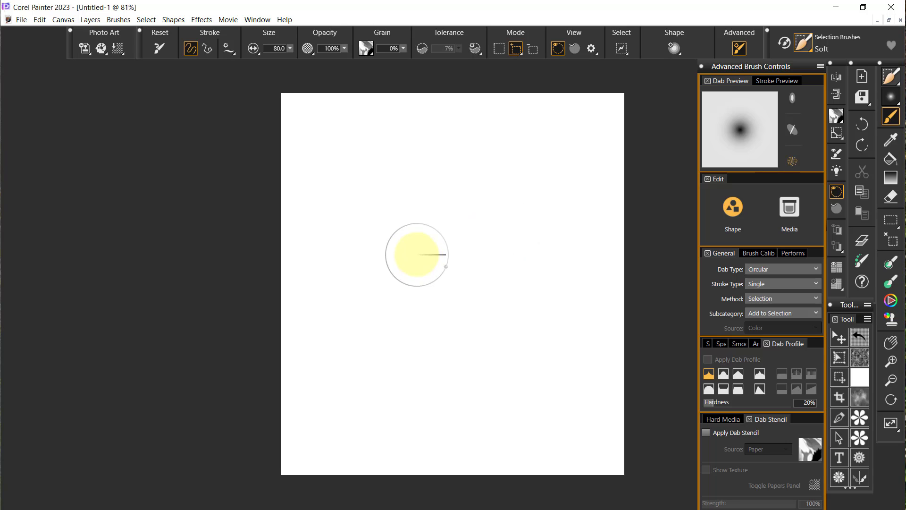
{"action": "left_click_drag", "start_coordinate": [403, 304], "coordinate": [428, 234]}
{"action": "left_click_drag", "start_coordinate": [547, 172], "coordinate": [467, 264]}
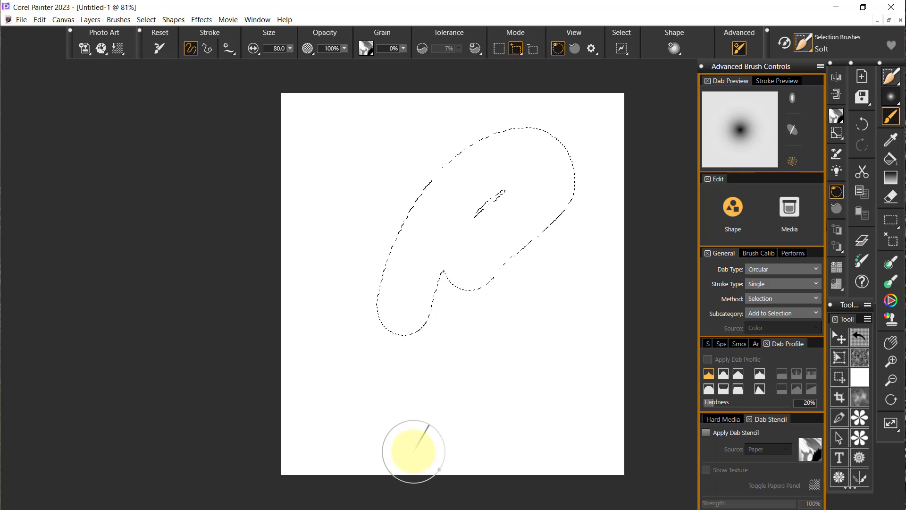
{"action": "key", "text": "ctrl+z"}
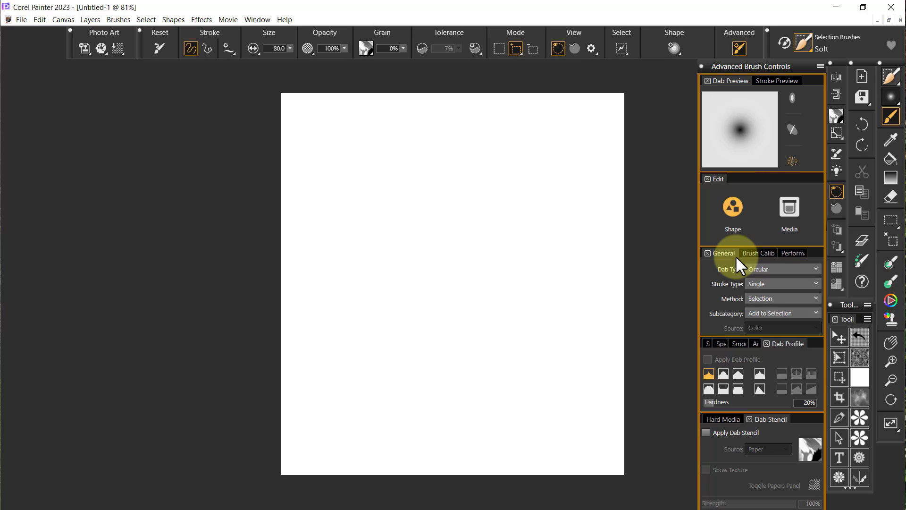
Switch to the Hard selection brush and paint two parallel diagonal selection strokes across the canvas
{"action": "left_click", "coordinate": [812, 47]}
{"action": "left_click", "coordinate": [822, 154]}
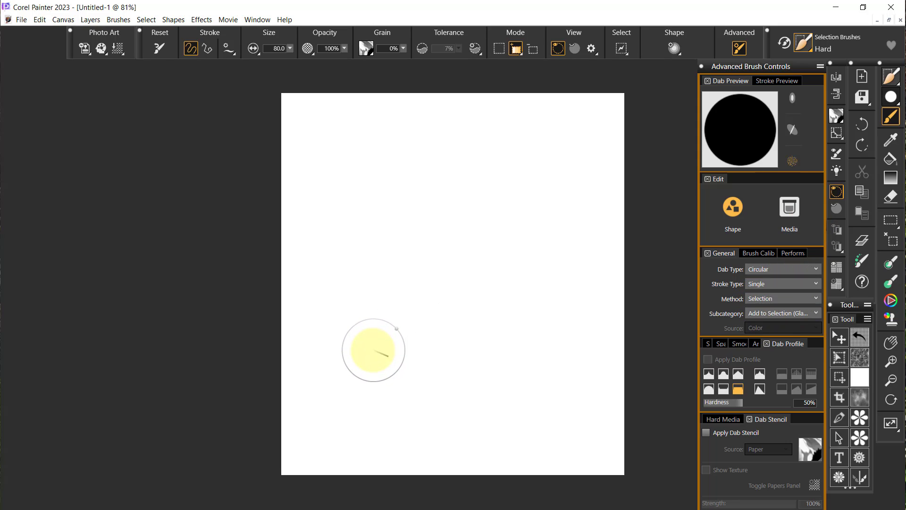
{"action": "left_click", "coordinate": [371, 350]}
{"action": "mouse_move", "coordinate": [372, 349]}
{"action": "left_mouse_down"}
{"action": "mouse_move", "coordinate": [454, 249]}
{"action": "mouse_move", "coordinate": [549, 185]}
{"action": "left_mouse_up"}
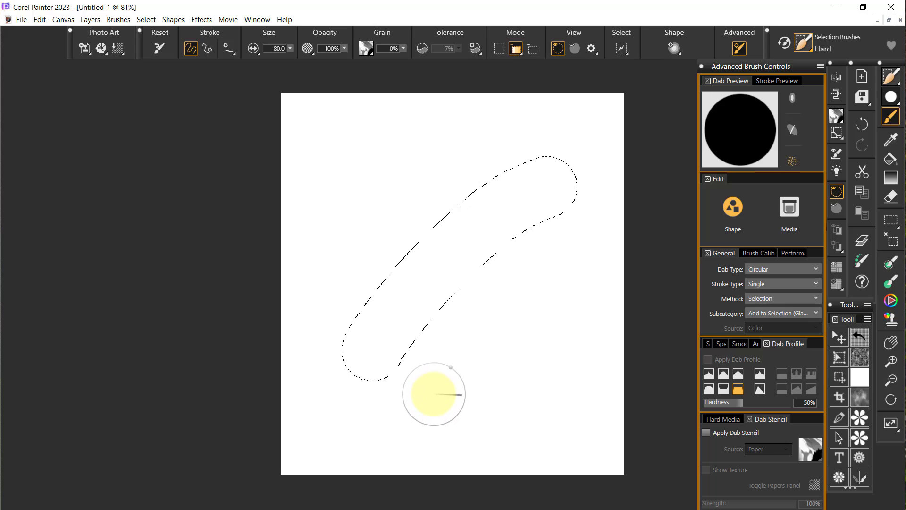
{"action": "left_click_drag", "start_coordinate": [435, 388], "coordinate": [573, 265]}
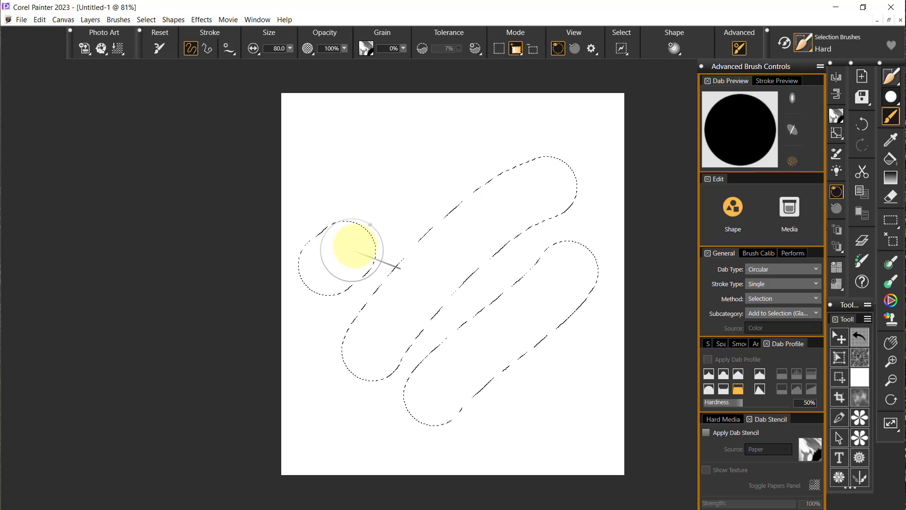
Show the selection as a coloured overlay and extend the short upper-left stroke diagonally with additional Hard dabs
{"action": "left_click", "coordinate": [574, 48]}
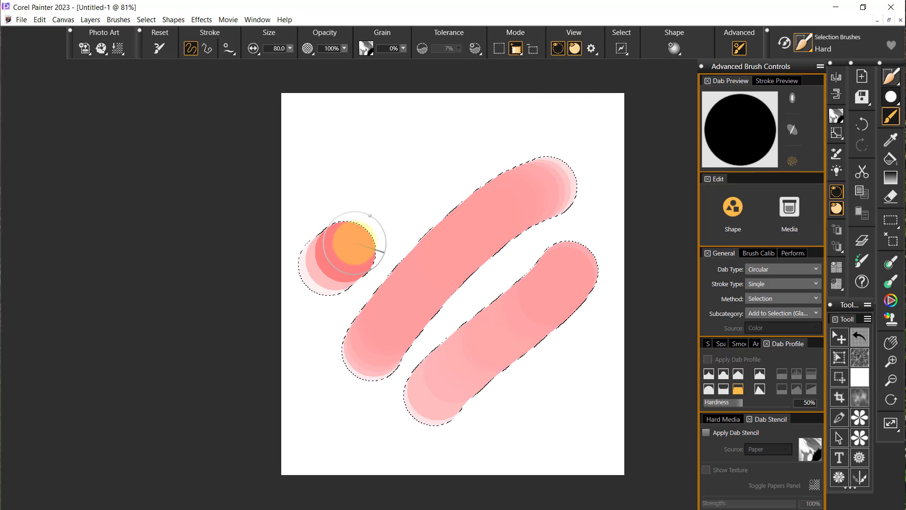
{"action": "left_click", "coordinate": [352, 237]}
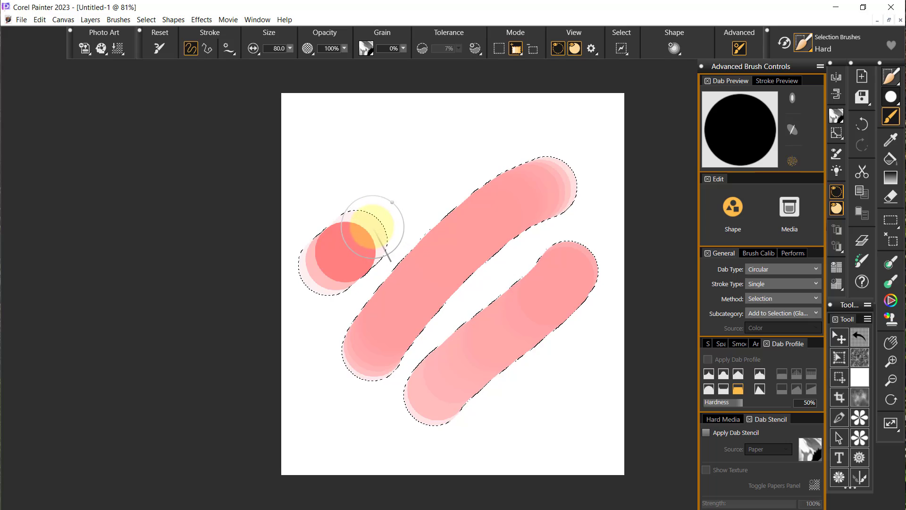
{"action": "left_click", "coordinate": [371, 222]}
{"action": "left_click", "coordinate": [396, 206]}
{"action": "left_click_drag", "start_coordinate": [396, 207], "coordinate": [438, 170]}
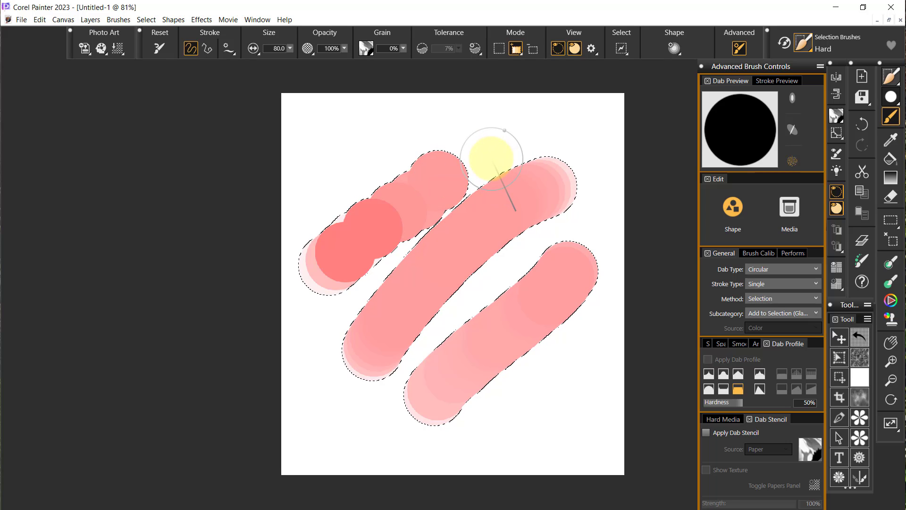
Undo all the Hard selection strokes, and try one long diagonal stroke on the empty canvas before undoing it too
{"action": "key", "text": "ctrl+z"}
{"action": "key", "text": "ctrl+z"}
{"action": "key", "text": "ctrl+z"}
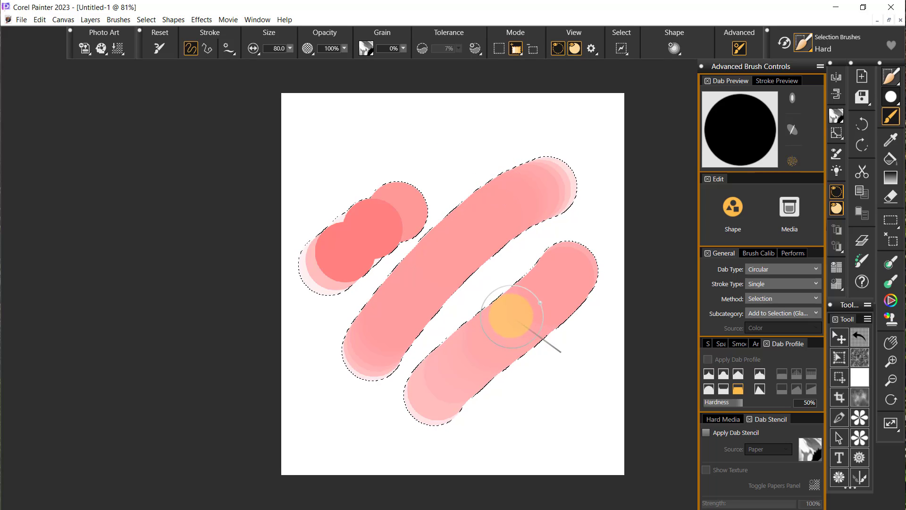
{"action": "key", "text": "ctrl+z"}
{"action": "key", "text": "ctrl+z"}
{"action": "key", "text": "ctrl+z"}
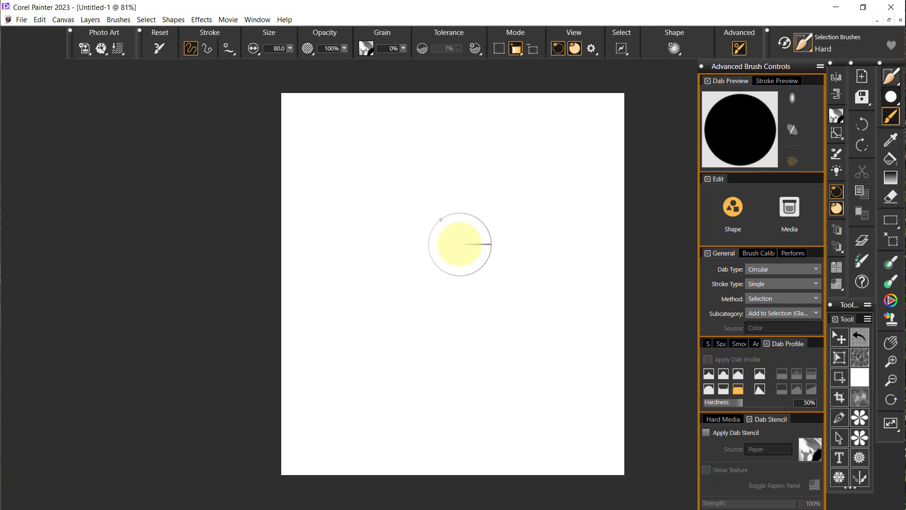
{"action": "mouse_move", "coordinate": [362, 349]}
{"action": "left_mouse_down"}
{"action": "mouse_move", "coordinate": [430, 241]}
{"action": "mouse_move", "coordinate": [560, 142]}
{"action": "mouse_move", "coordinate": [416, 270]}
{"action": "mouse_move", "coordinate": [367, 367]}
{"action": "left_mouse_up"}
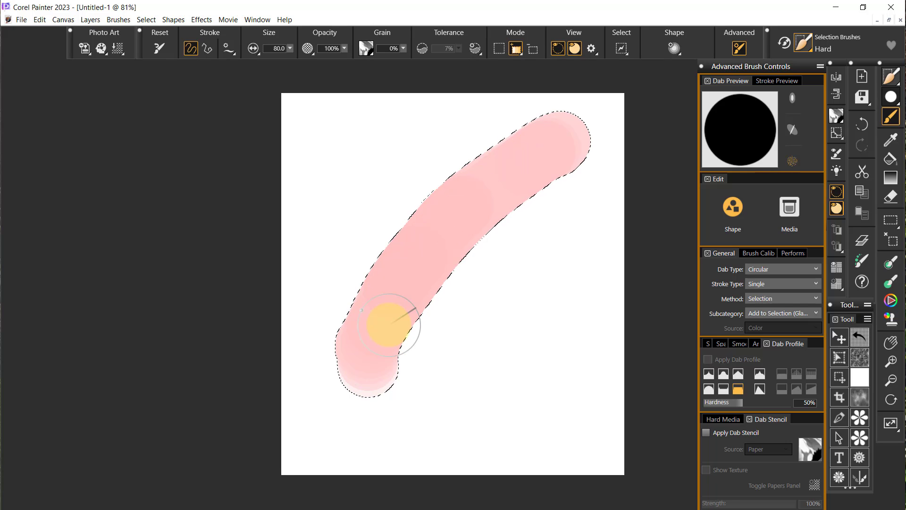
{"action": "key", "text": "ctrl+z"}
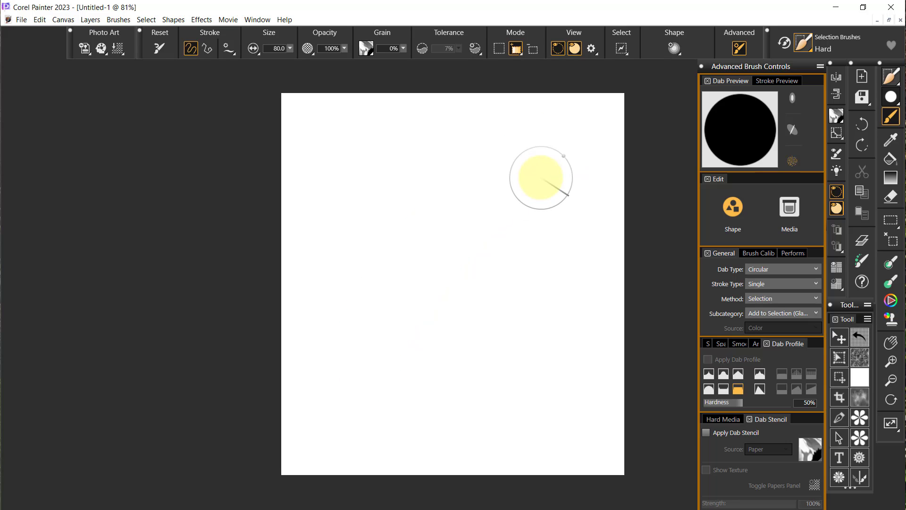
Switch back to the Soft selection brush, check its dab profile options, and paint one diagonal selection stroke
{"action": "left_click", "coordinate": [803, 42]}
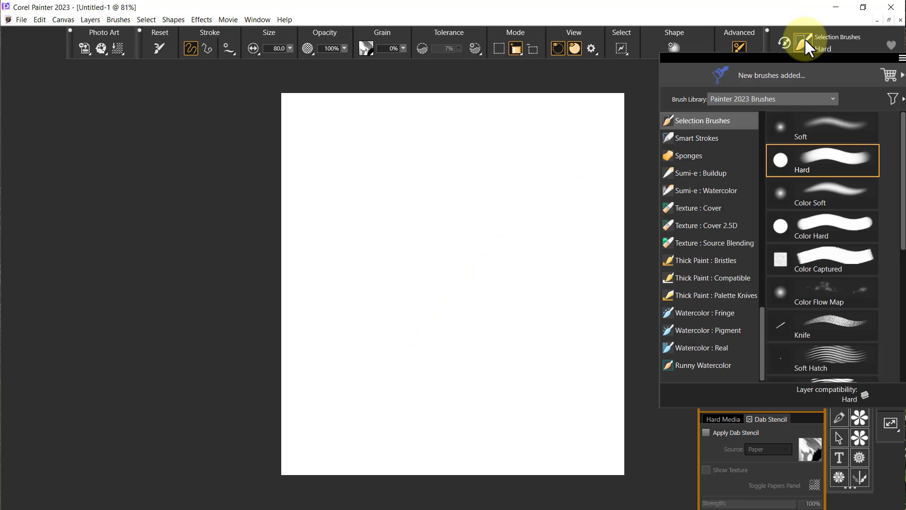
{"action": "left_click", "coordinate": [821, 120]}
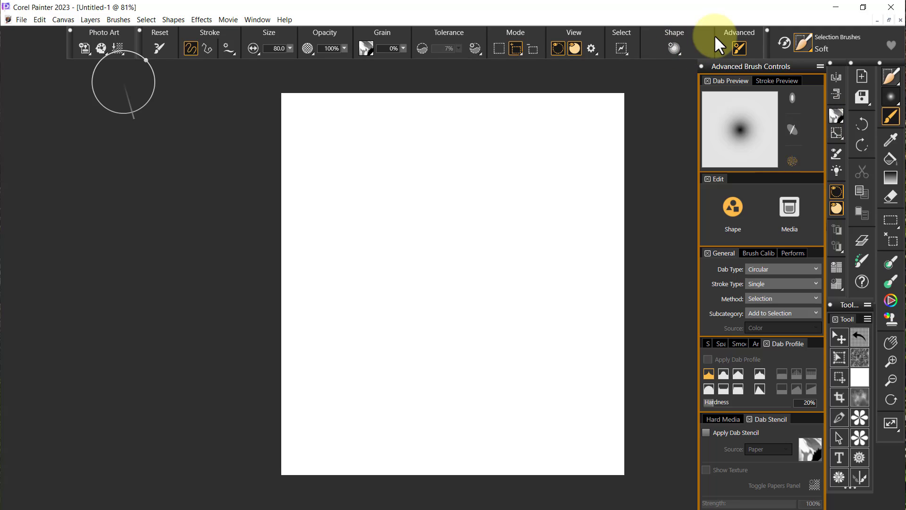
{"action": "left_click", "coordinate": [673, 47]}
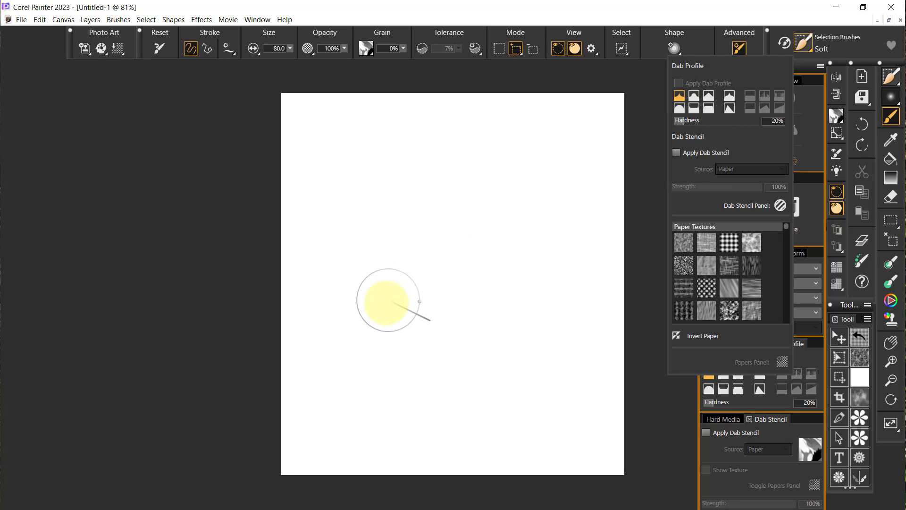
{"action": "left_click", "coordinate": [363, 359]}
{"action": "left_click_drag", "start_coordinate": [360, 364], "coordinate": [543, 173]}
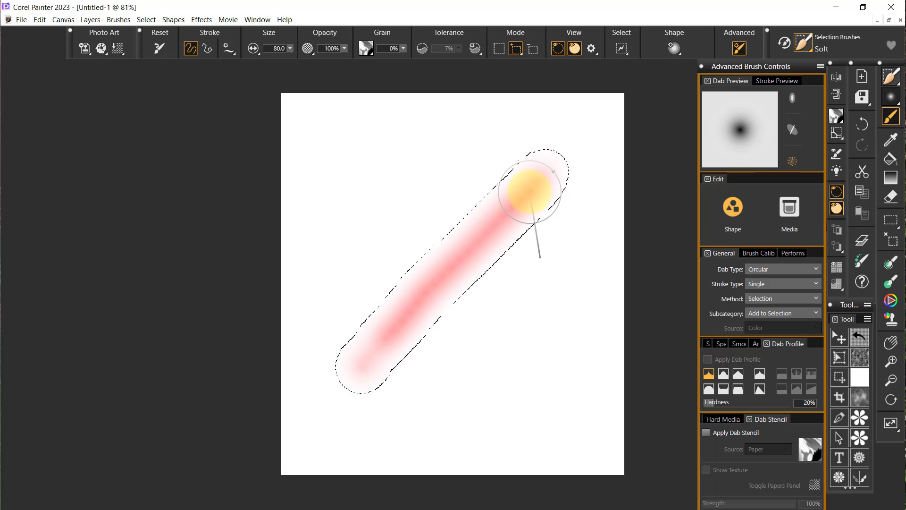
Undo the diagonal Soft stroke and give the brush the flat-topped dab profile with 100% hardness
{"action": "left_click", "coordinate": [675, 49]}
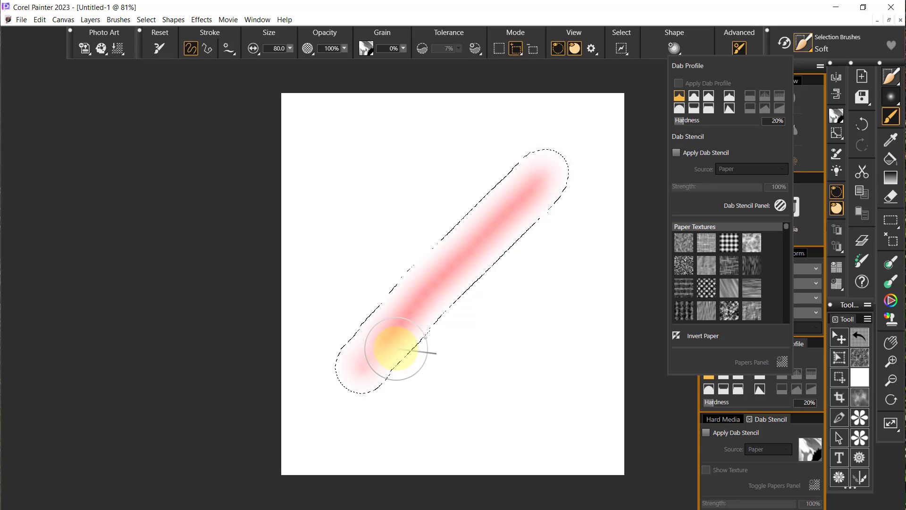
{"action": "key", "text": "ctrl+z"}
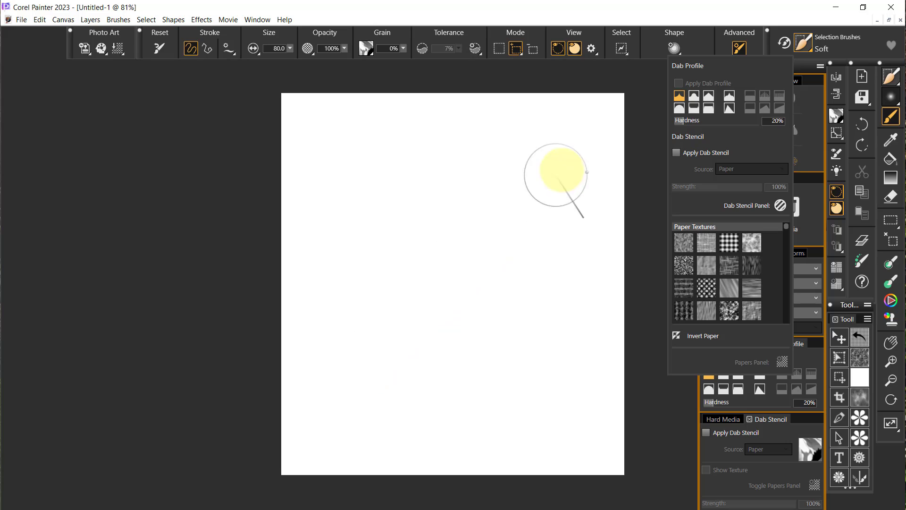
{"action": "left_click", "coordinate": [708, 106]}
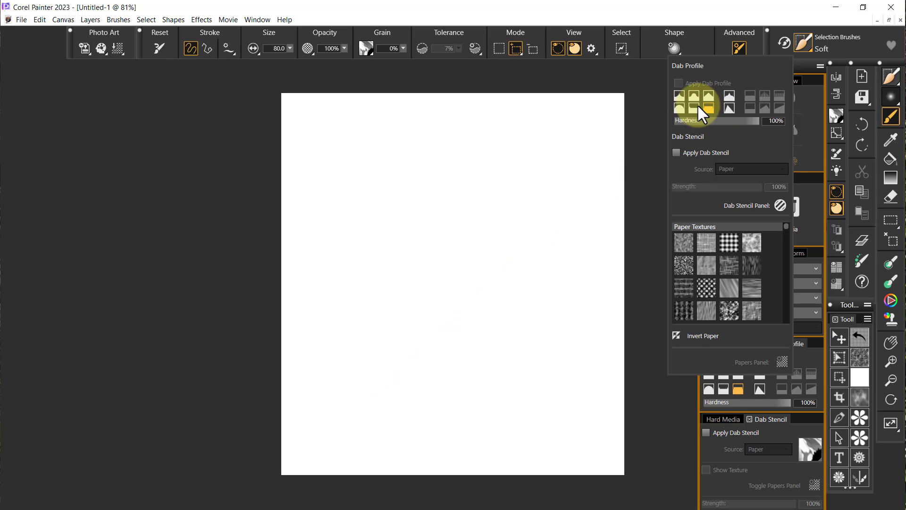
Paint two parallel diagonal selection strokes across the canvas with the flat-topped dab, and undo both
{"action": "left_click", "coordinate": [347, 358]}
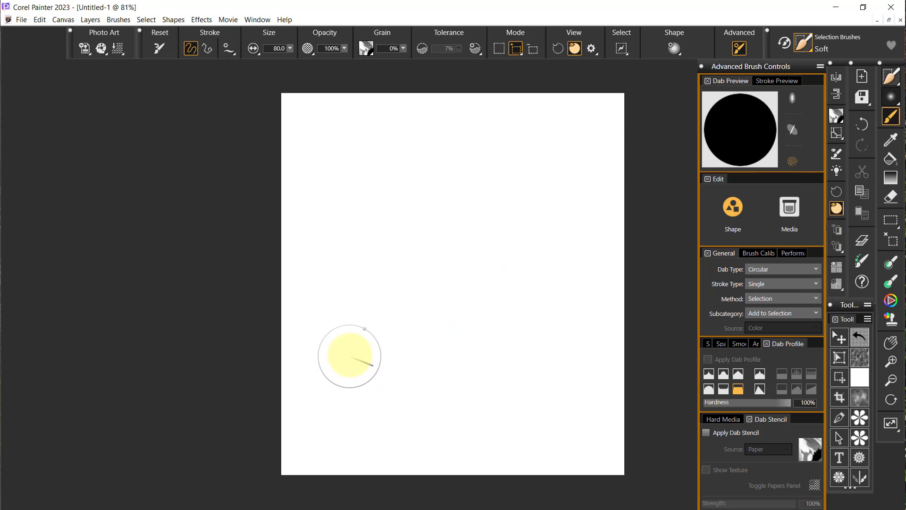
{"action": "left_click_drag", "start_coordinate": [348, 358], "coordinate": [555, 158]}
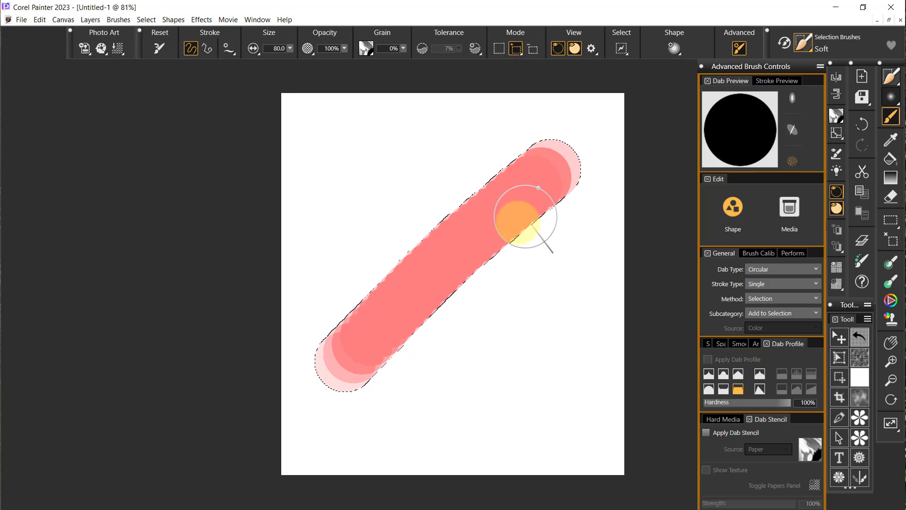
{"action": "left_click_drag", "start_coordinate": [395, 410], "coordinate": [590, 215]}
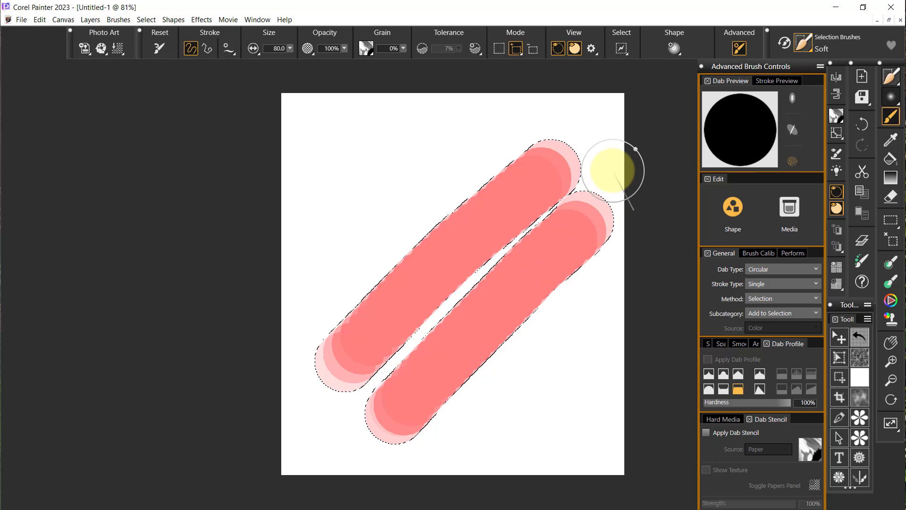
{"action": "key", "text": "ctrl+z"}
{"action": "key", "text": "ctrl+z"}
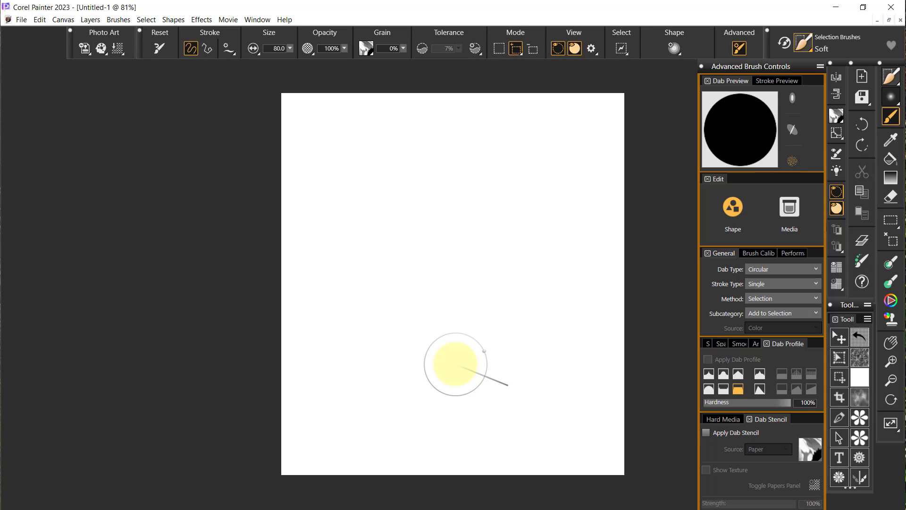
Reduce the brush's dab spacing to 6%, and test it with one long diagonal selection stroke before undoing that stroke
{"action": "left_click", "coordinate": [257, 51]}
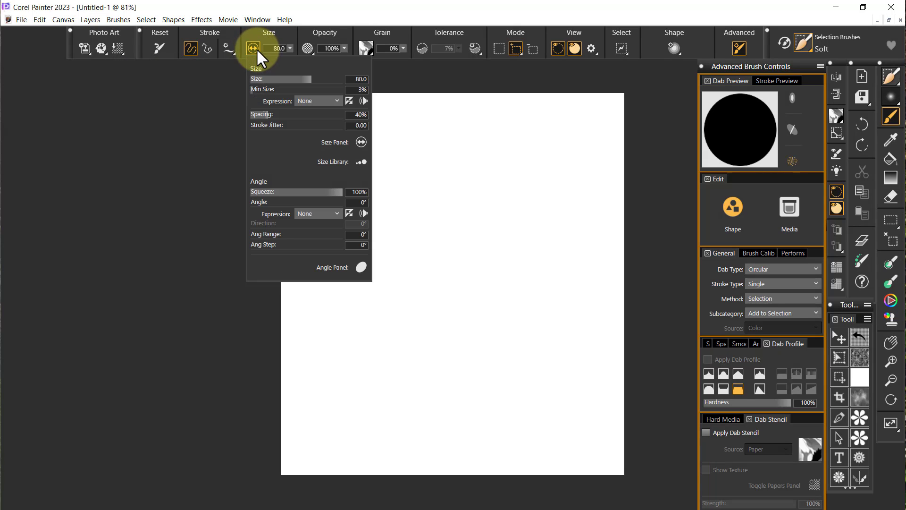
{"action": "left_click", "coordinate": [360, 141]}
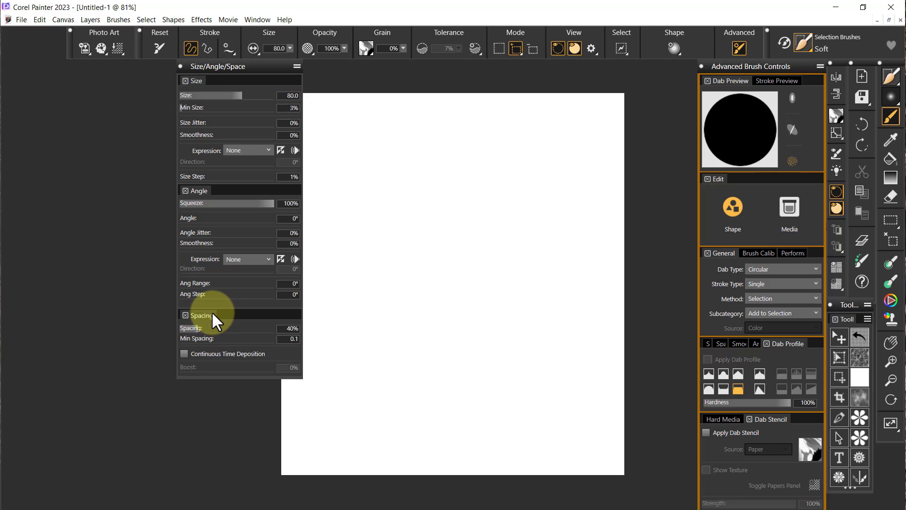
{"action": "left_click_drag", "start_coordinate": [199, 330], "coordinate": [171, 325]}
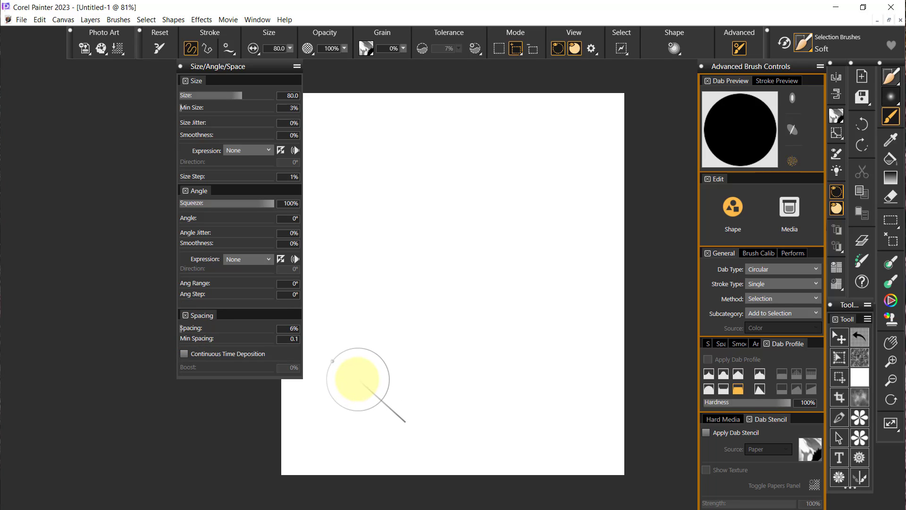
{"action": "left_click_drag", "start_coordinate": [348, 385], "coordinate": [514, 181]}
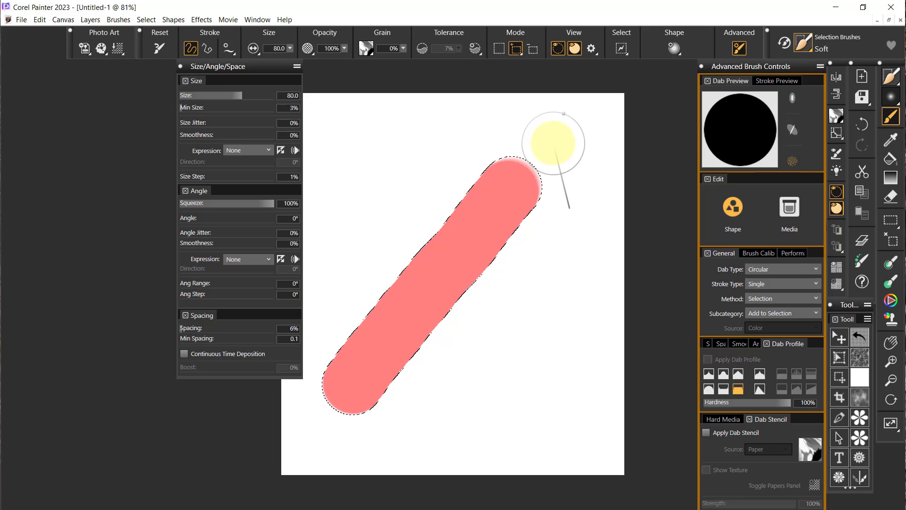
{"action": "key", "text": "ctrl+z"}
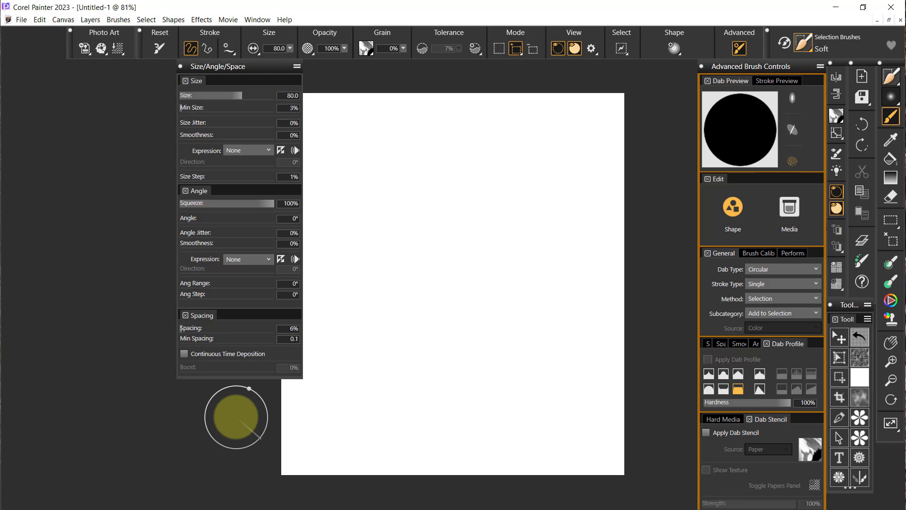
Squeeze the brush dab to 16%, and test the flattened shape with a few selection strokes before clearing the selection
{"action": "left_click", "coordinate": [251, 203]}
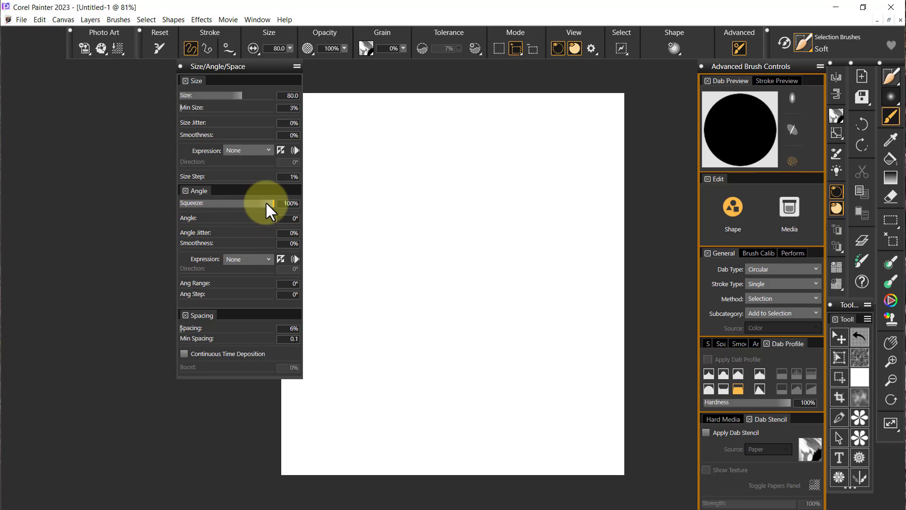
{"action": "left_click_drag", "start_coordinate": [265, 201], "coordinate": [256, 202]}
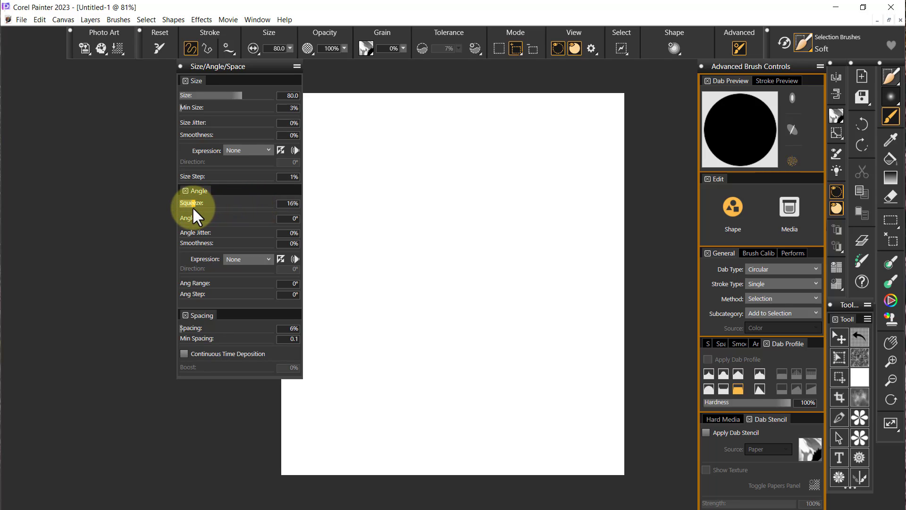
{"action": "left_click_drag", "start_coordinate": [191, 206], "coordinate": [185, 200]}
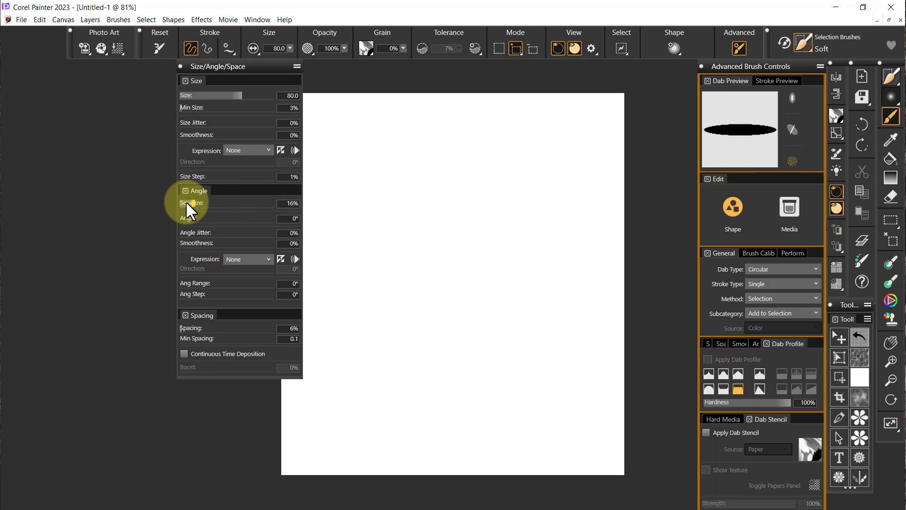
{"action": "mouse_move", "coordinate": [380, 246]}
{"action": "left_mouse_down"}
{"action": "mouse_move", "coordinate": [396, 192]}
{"action": "mouse_move", "coordinate": [419, 205]}
{"action": "mouse_move", "coordinate": [498, 179]}
{"action": "mouse_move", "coordinate": [452, 218]}
{"action": "mouse_move", "coordinate": [401, 321]}
{"action": "left_mouse_up"}
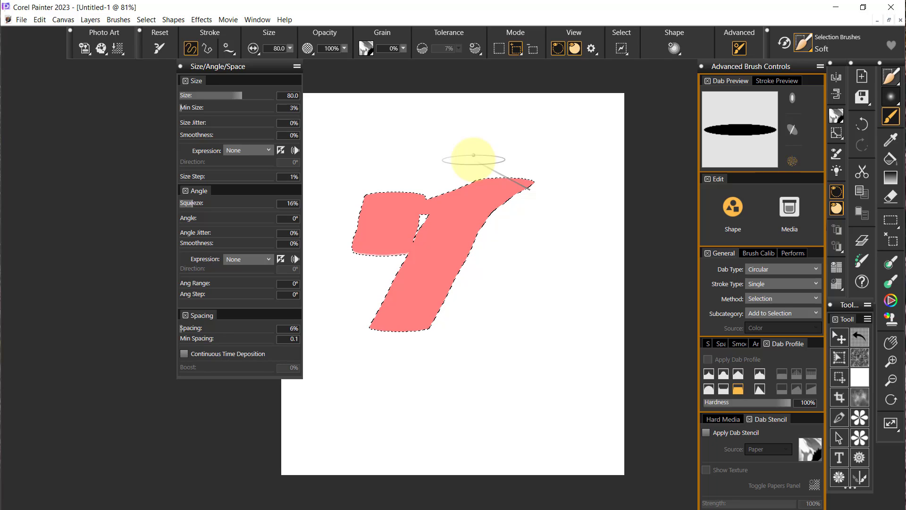
{"action": "key", "text": "ctrl+d"}
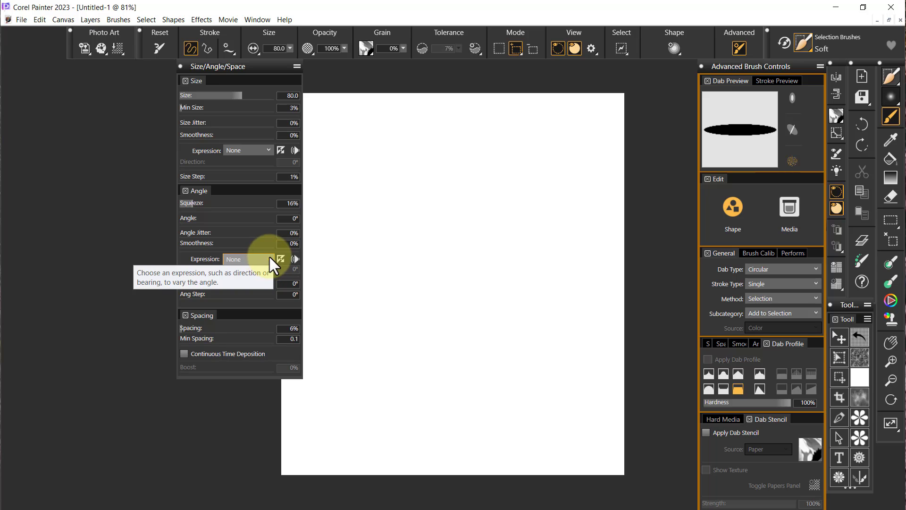
Set the angle expression to Rotation and paint four test selection strokes in different directions
{"action": "left_click", "coordinate": [267, 258]}
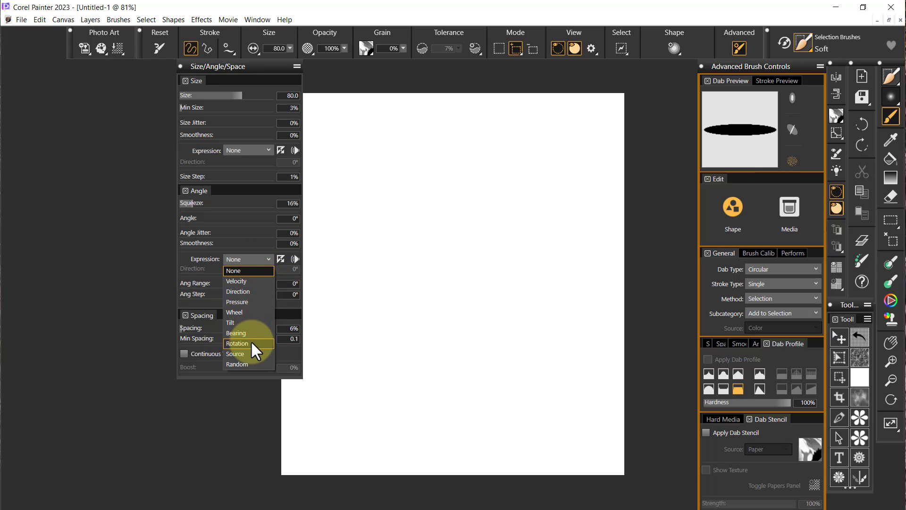
{"action": "left_click", "coordinate": [251, 342]}
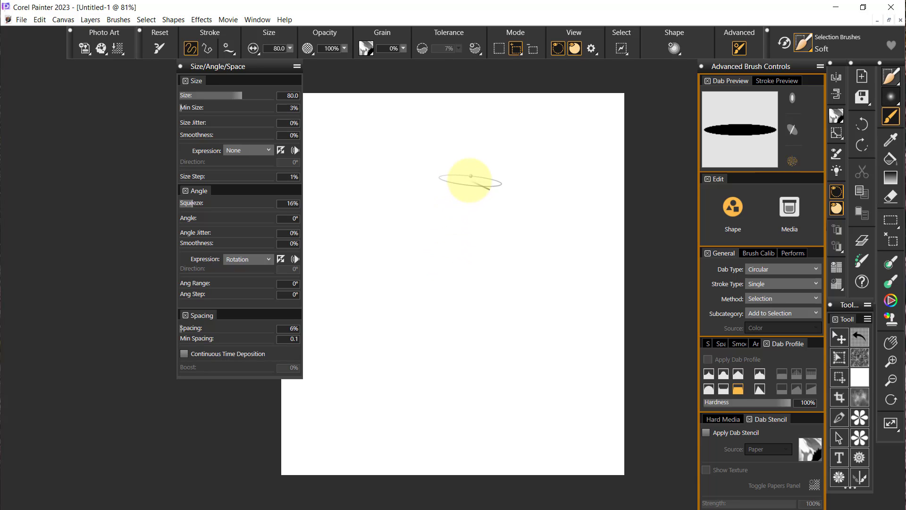
{"action": "mouse_move", "coordinate": [550, 159]}
{"action": "left_mouse_down"}
{"action": "mouse_move", "coordinate": [492, 160]}
{"action": "mouse_move", "coordinate": [461, 228]}
{"action": "left_mouse_up"}
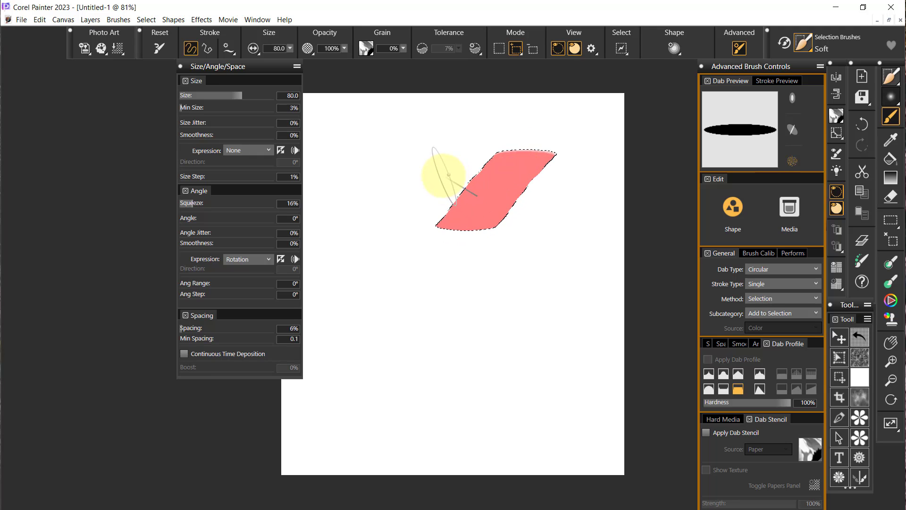
{"action": "mouse_move", "coordinate": [429, 189]}
{"action": "left_mouse_down"}
{"action": "mouse_move", "coordinate": [451, 203]}
{"action": "mouse_move", "coordinate": [481, 276]}
{"action": "mouse_move", "coordinate": [490, 267]}
{"action": "left_mouse_up"}
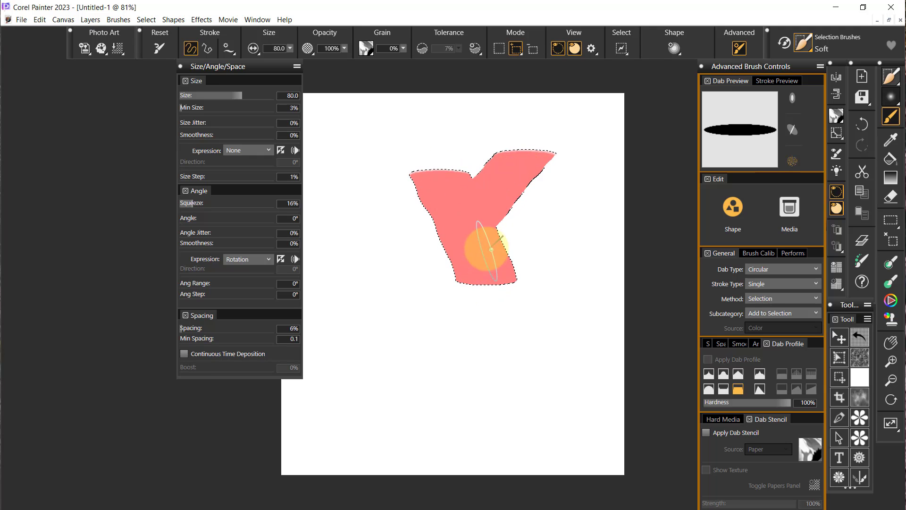
{"action": "mouse_move", "coordinate": [497, 222]}
{"action": "left_mouse_down"}
{"action": "mouse_move", "coordinate": [512, 215]}
{"action": "mouse_move", "coordinate": [521, 310]}
{"action": "left_mouse_up"}
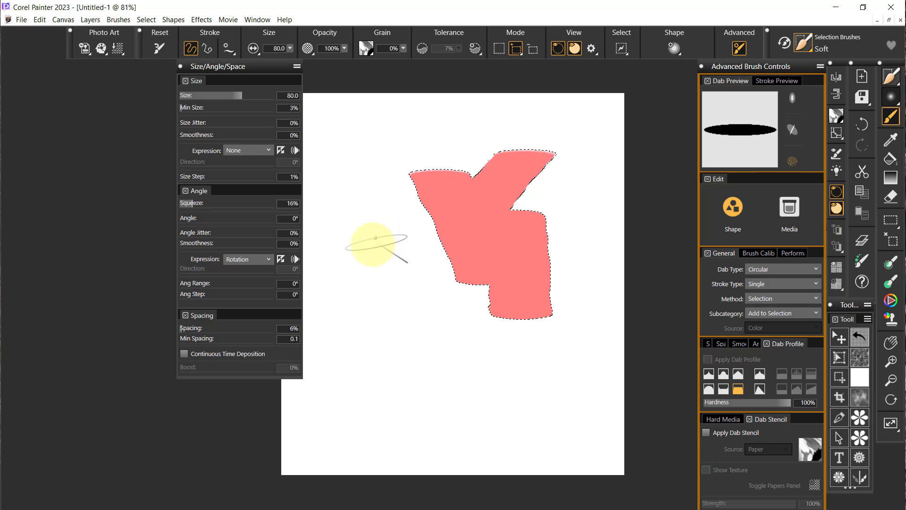
{"action": "mouse_move", "coordinate": [344, 273]}
{"action": "left_mouse_down"}
{"action": "mouse_move", "coordinate": [395, 234]}
{"action": "mouse_move", "coordinate": [364, 253]}
{"action": "left_mouse_up"}
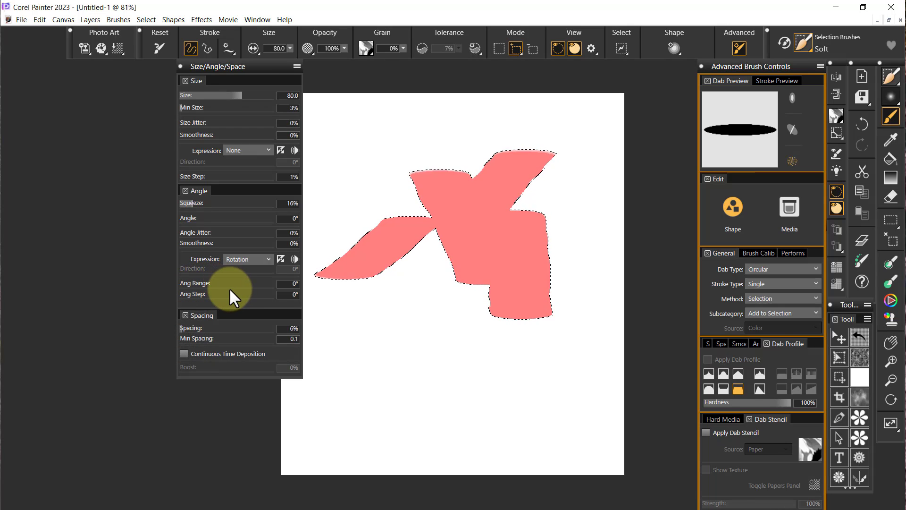
Set the brush's angle range to 360° and its angle step to 6°, dismissing the memory warning
{"action": "left_click_drag", "start_coordinate": [228, 288], "coordinate": [296, 282]}
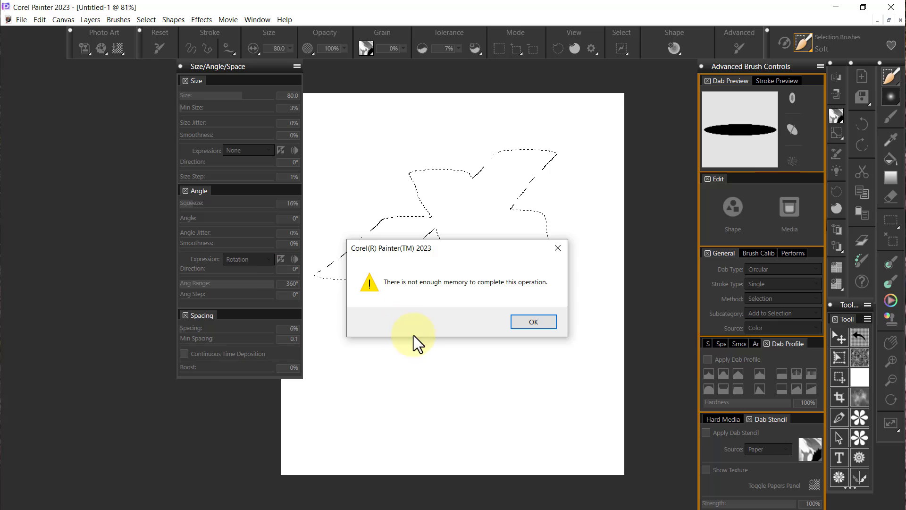
{"action": "left_click", "coordinate": [528, 319]}
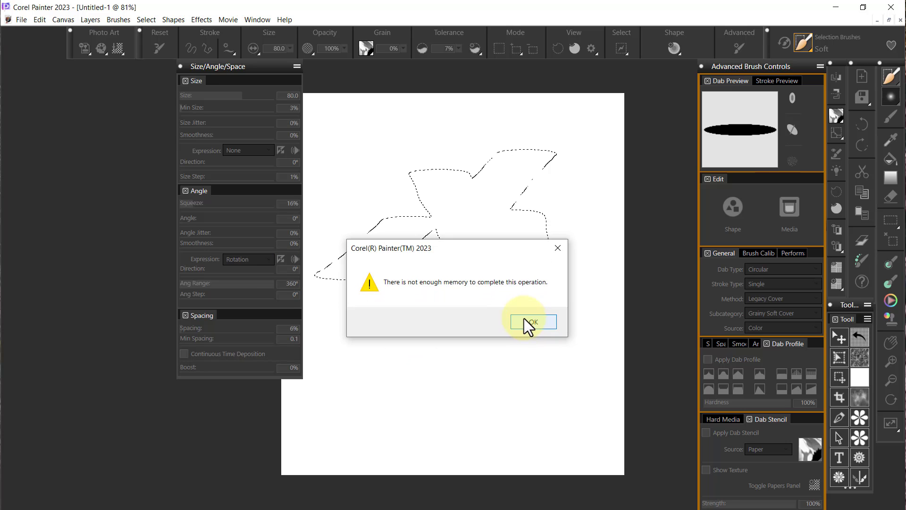
{"action": "left_click", "coordinate": [524, 319]}
{"action": "left_click", "coordinate": [528, 321]}
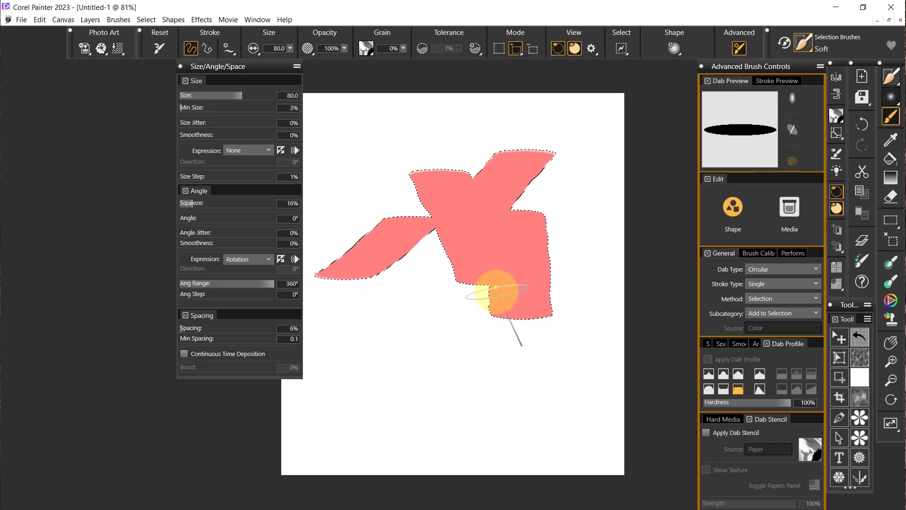
{"action": "mouse_move", "coordinate": [198, 297]}
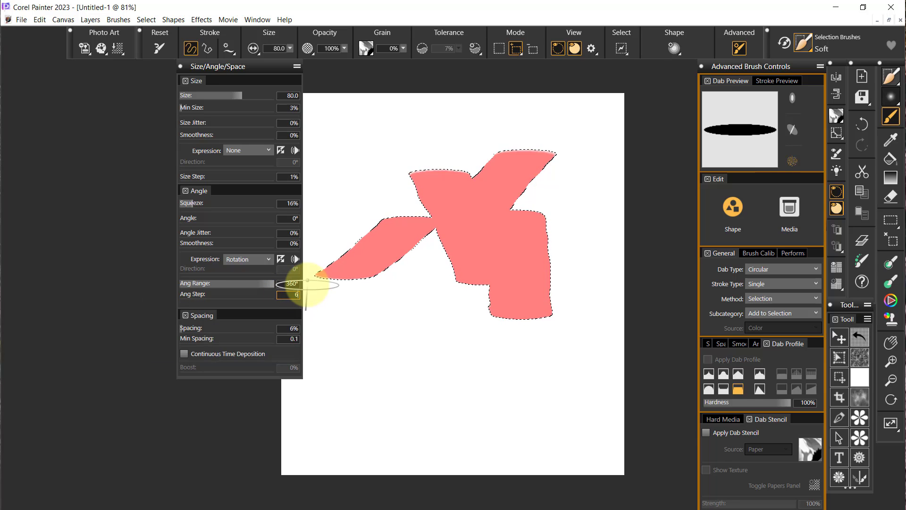
{"action": "type", "text": "6"}
{"action": "key", "text": "Return"}
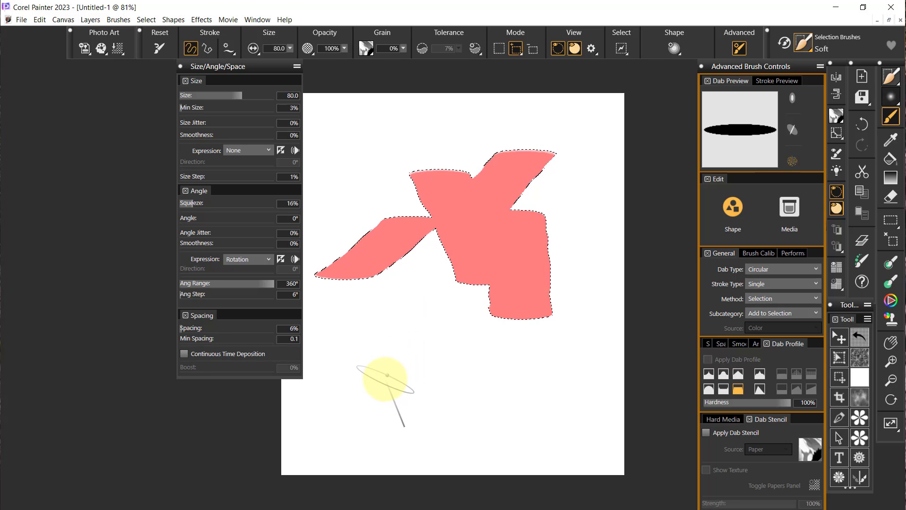
Undo all the selection strokes painted before the angle range change
{"action": "key", "text": "ctrl+z"}
{"action": "key", "text": "ctrl+z"}
{"action": "key", "text": "ctrl+z"}
{"action": "key", "text": "ctrl+z"}
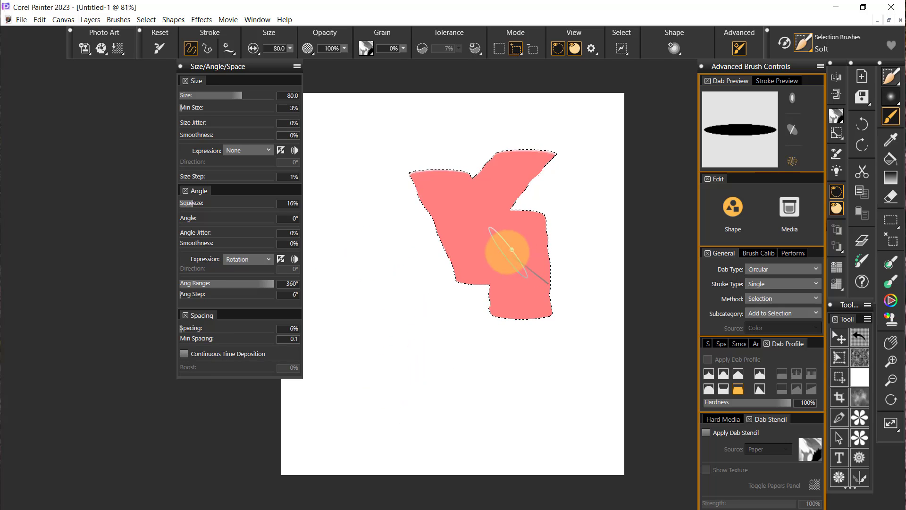
{"action": "key", "text": "ctrl+z"}
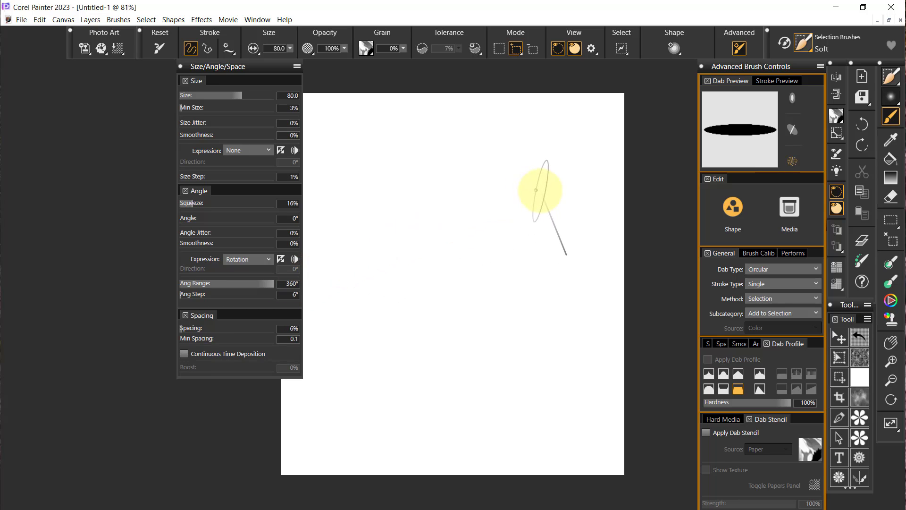
Paint overlapping straight and curved selection strokes across the canvas while rotating the thin dab
{"action": "mouse_move", "coordinate": [566, 195]}
{"action": "left_mouse_down"}
{"action": "mouse_move", "coordinate": [406, 257]}
{"action": "mouse_move", "coordinate": [398, 281]}
{"action": "left_mouse_up"}
{"action": "mouse_move", "coordinate": [507, 244]}
{"action": "left_mouse_down"}
{"action": "mouse_move", "coordinate": [536, 257]}
{"action": "mouse_move", "coordinate": [502, 307]}
{"action": "mouse_move", "coordinate": [481, 279]}
{"action": "mouse_move", "coordinate": [467, 309]}
{"action": "left_mouse_up"}
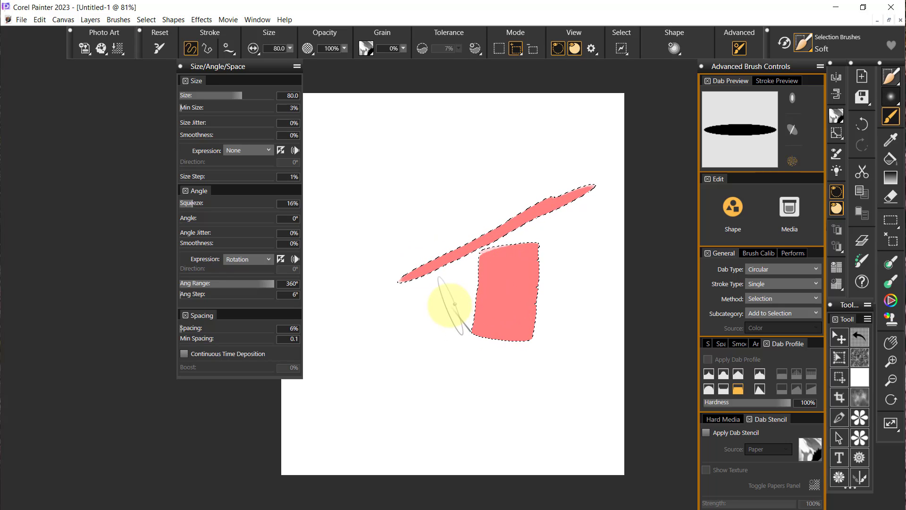
{"action": "mouse_move", "coordinate": [413, 294]}
{"action": "left_mouse_down"}
{"action": "mouse_move", "coordinate": [515, 364]}
{"action": "mouse_move", "coordinate": [453, 366]}
{"action": "mouse_move", "coordinate": [440, 299]}
{"action": "mouse_move", "coordinate": [561, 253]}
{"action": "mouse_move", "coordinate": [528, 215]}
{"action": "mouse_move", "coordinate": [453, 203]}
{"action": "mouse_move", "coordinate": [410, 245]}
{"action": "mouse_move", "coordinate": [499, 245]}
{"action": "mouse_move", "coordinate": [470, 307]}
{"action": "mouse_move", "coordinate": [398, 324]}
{"action": "left_mouse_up"}
{"action": "mouse_move", "coordinate": [422, 417]}
{"action": "left_mouse_down"}
{"action": "mouse_move", "coordinate": [407, 411]}
{"action": "mouse_move", "coordinate": [416, 403]}
{"action": "mouse_move", "coordinate": [405, 411]}
{"action": "mouse_move", "coordinate": [472, 409]}
{"action": "mouse_move", "coordinate": [449, 384]}
{"action": "mouse_move", "coordinate": [441, 388]}
{"action": "mouse_move", "coordinate": [453, 414]}
{"action": "mouse_move", "coordinate": [497, 381]}
{"action": "left_mouse_up"}
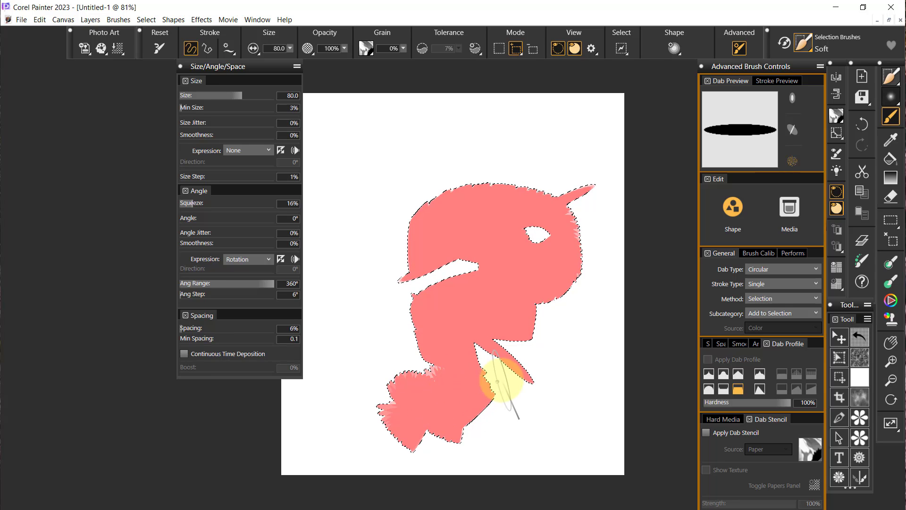
Undo all the overlapping strokes made with the rotating thin dab until the canvas is empty
{"action": "key", "text": "ctrl+z"}
{"action": "key", "text": "ctrl+z"}
{"action": "key", "text": "ctrl+z"}
{"action": "key", "text": "ctrl+z"}
{"action": "key", "text": "ctrl+z"}
{"action": "key", "text": "ctrl+z"}
{"action": "key", "text": "ctrl+z"}
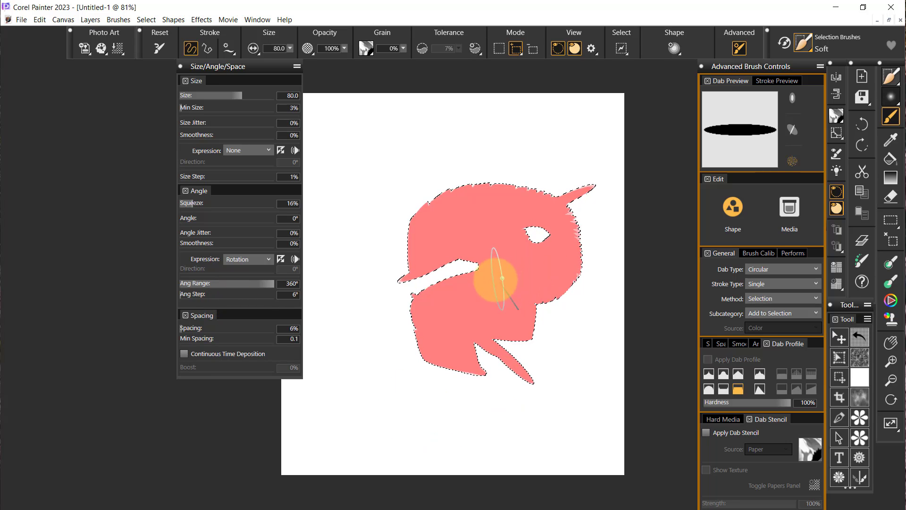
{"action": "key", "text": "ctrl+z"}
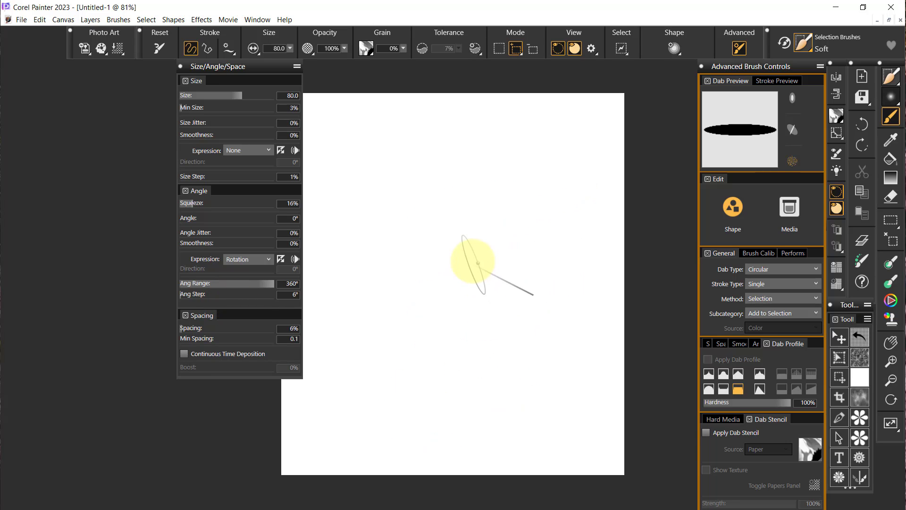
Set the dab squeeze to 39% and paint several diagonal selection strokes with the wider rotating dab
{"action": "left_click", "coordinate": [211, 204]}
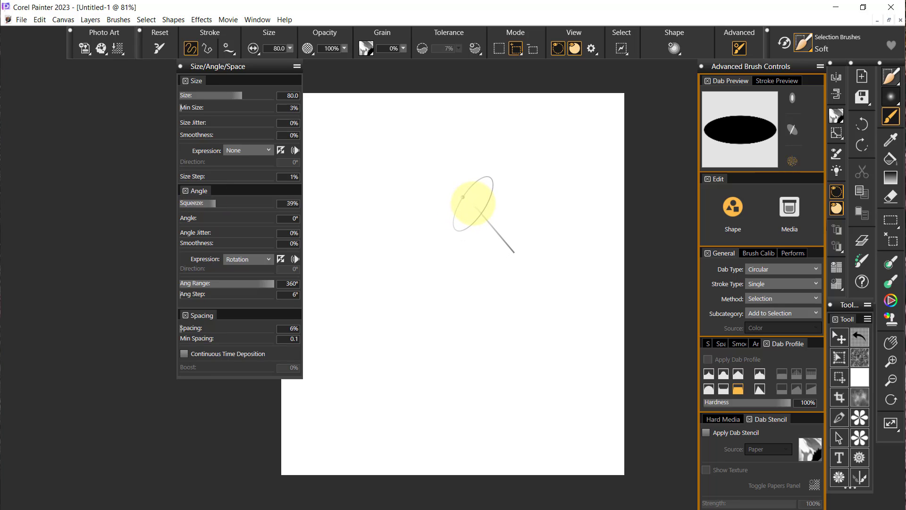
{"action": "mouse_move", "coordinate": [485, 195]}
{"action": "left_mouse_down"}
{"action": "mouse_move", "coordinate": [383, 282]}
{"action": "mouse_move", "coordinate": [465, 221]}
{"action": "mouse_move", "coordinate": [461, 238]}
{"action": "mouse_move", "coordinate": [420, 270]}
{"action": "mouse_move", "coordinate": [398, 303]}
{"action": "mouse_move", "coordinate": [470, 215]}
{"action": "mouse_move", "coordinate": [449, 291]}
{"action": "mouse_move", "coordinate": [410, 351]}
{"action": "left_mouse_up"}
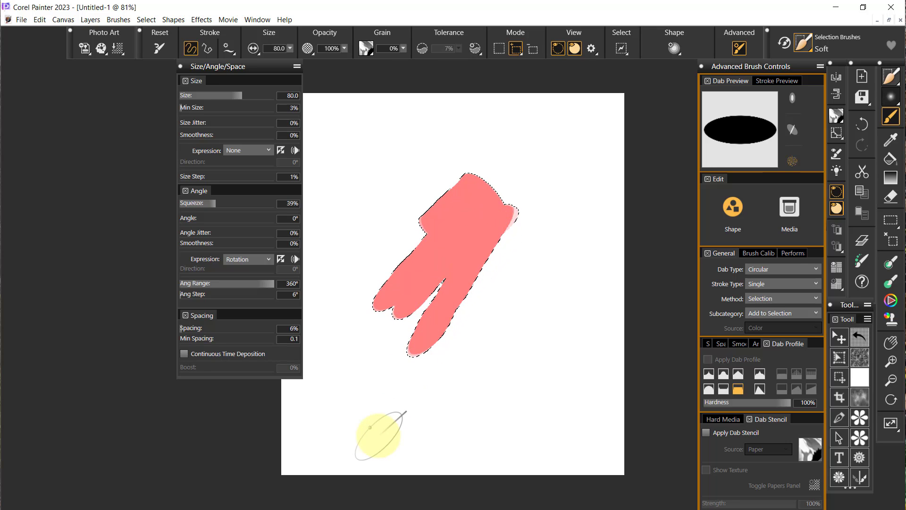
Undo the diagonal selection strokes painted with the wider rotating dab
{"action": "key", "text": "ctrl+z"}
{"action": "key", "text": "ctrl+z"}
{"action": "key", "text": "ctrl+z"}
{"action": "key", "text": "ctrl+z"}
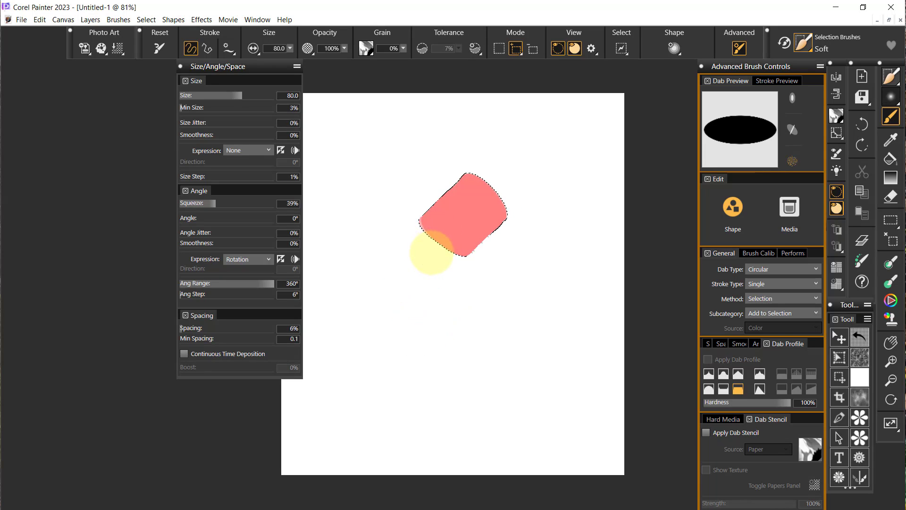